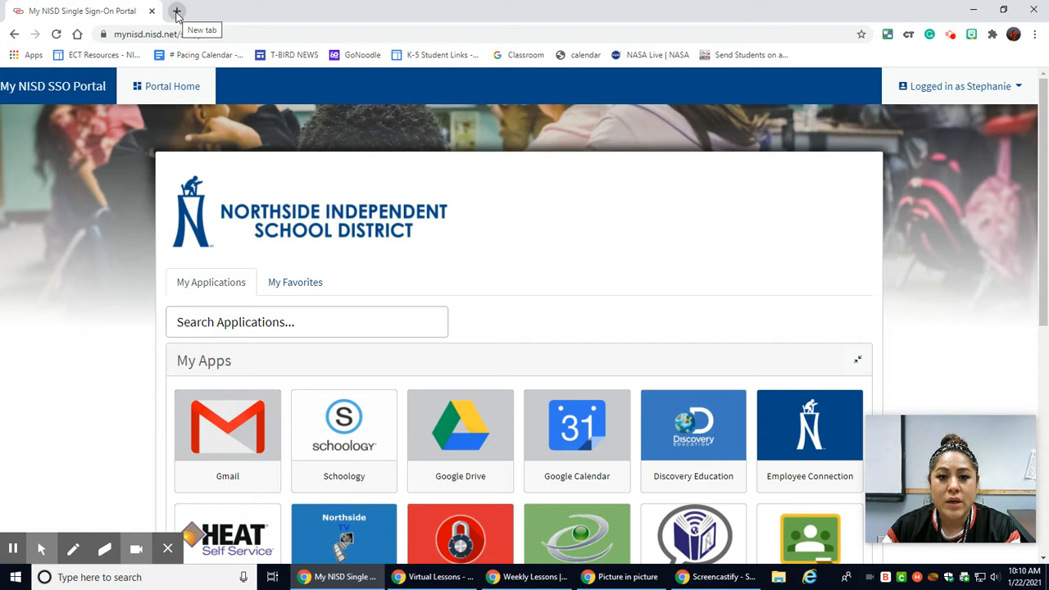
Open autodraw.com in a new browser tab.
left_click(176, 11)
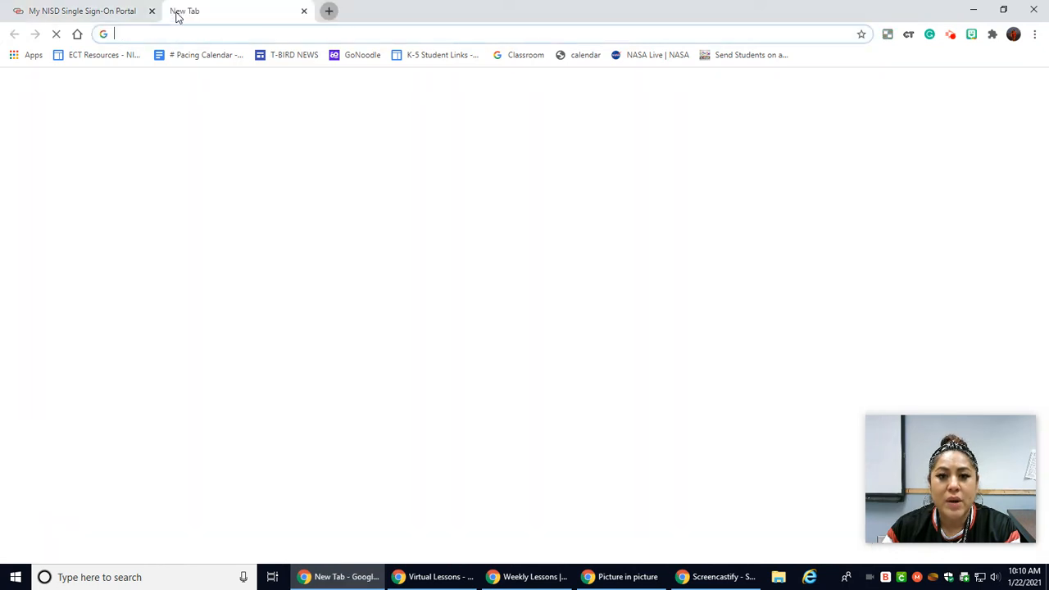
left_click(179, 33)
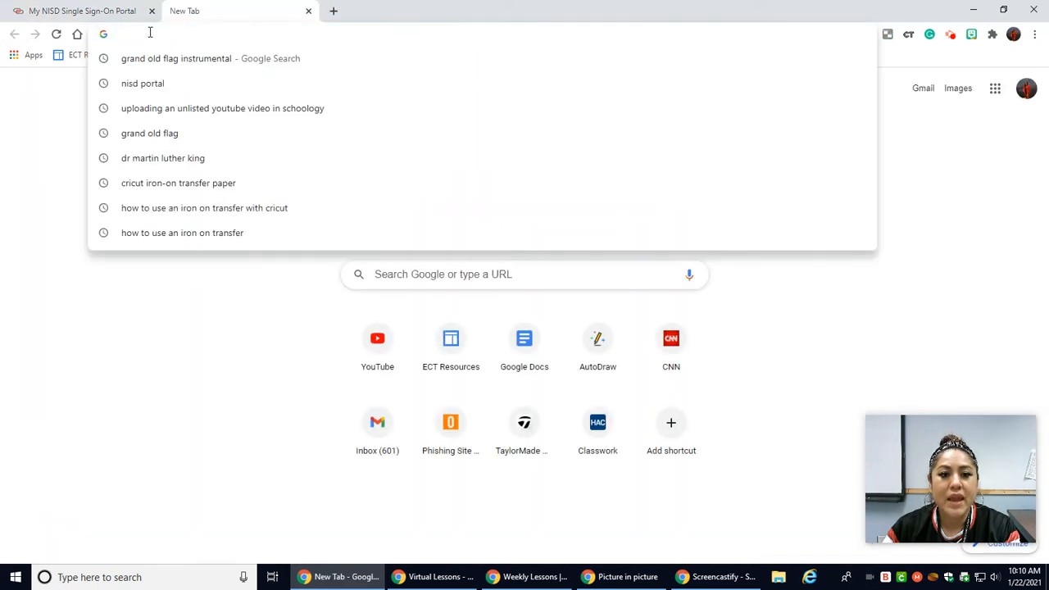
left_click(11, 194)
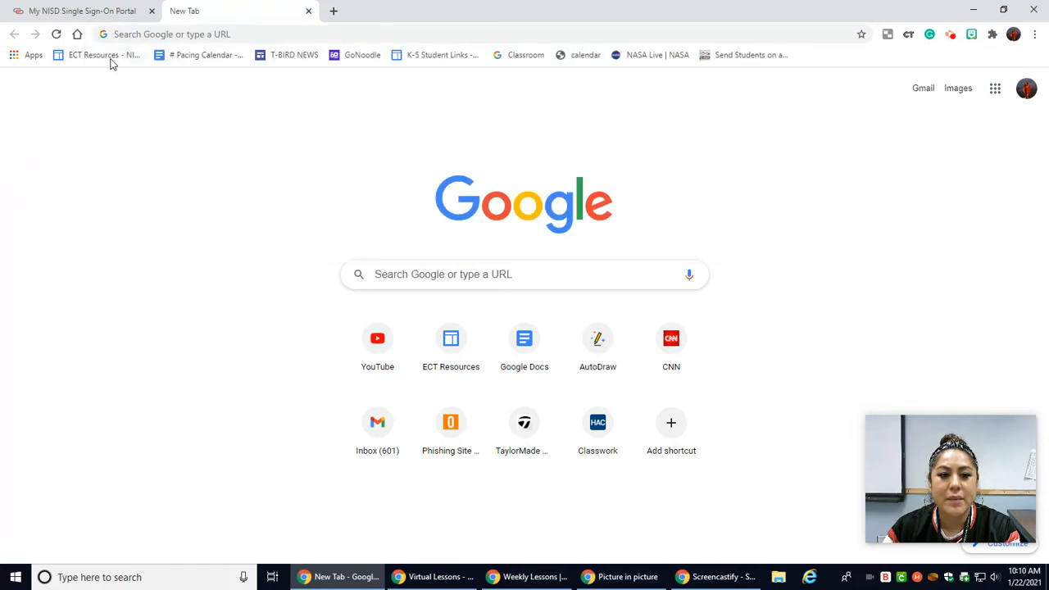
left_click(212, 34)
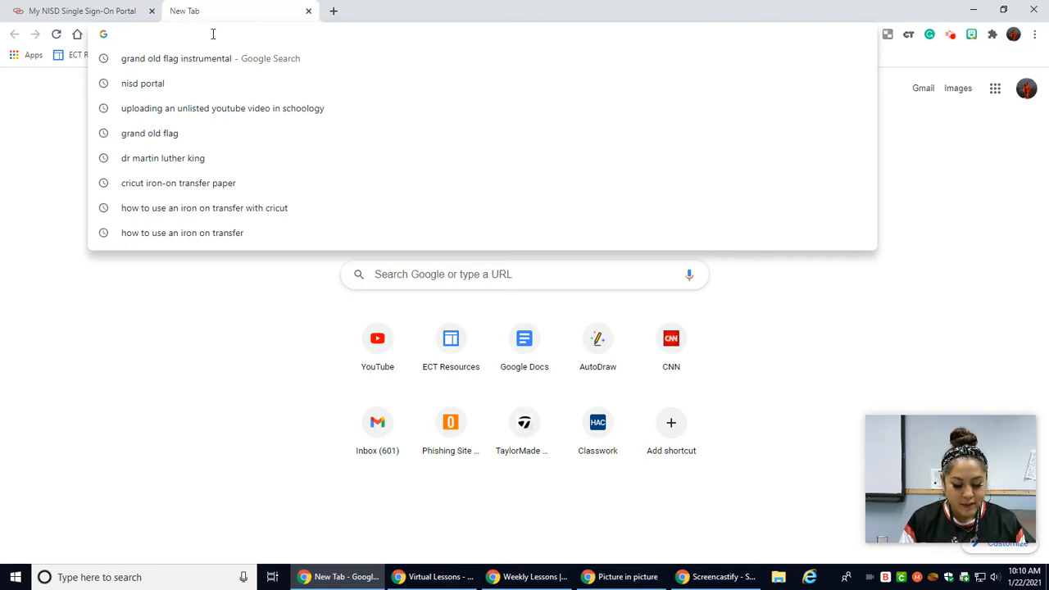
type("autod")
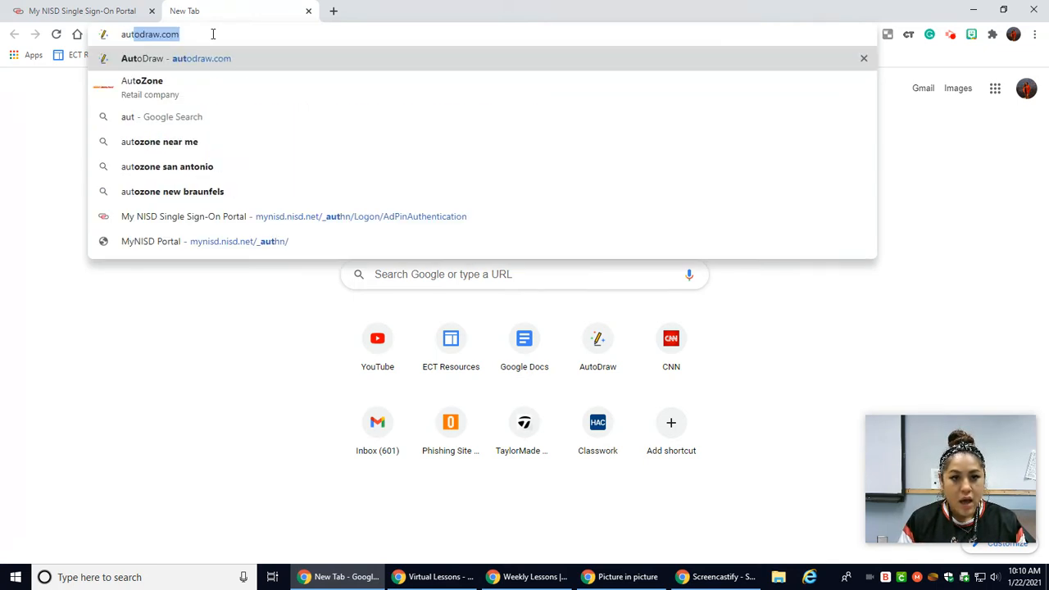
type("raw")
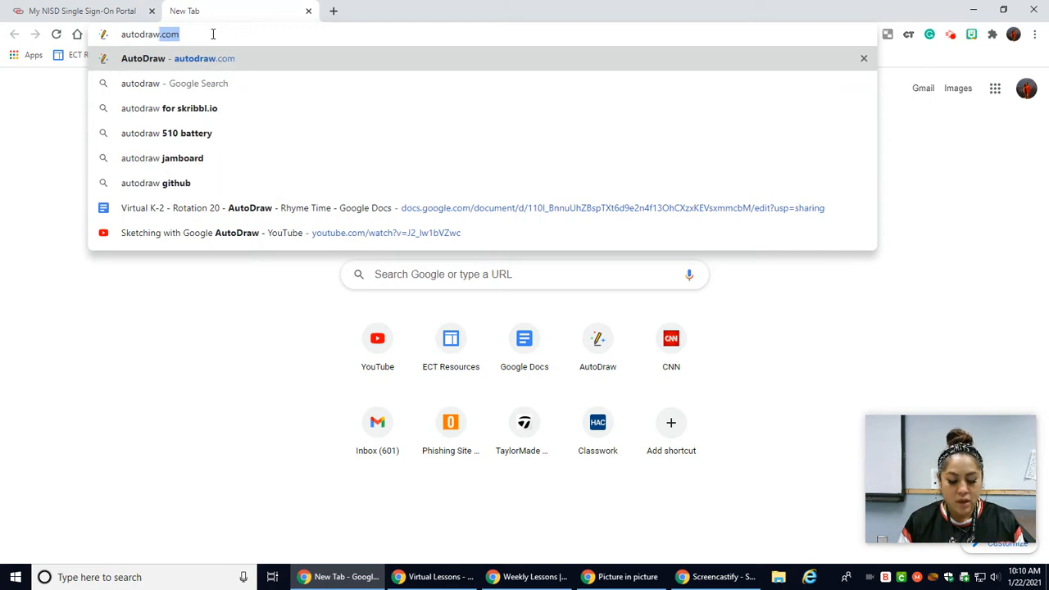
type(".com")
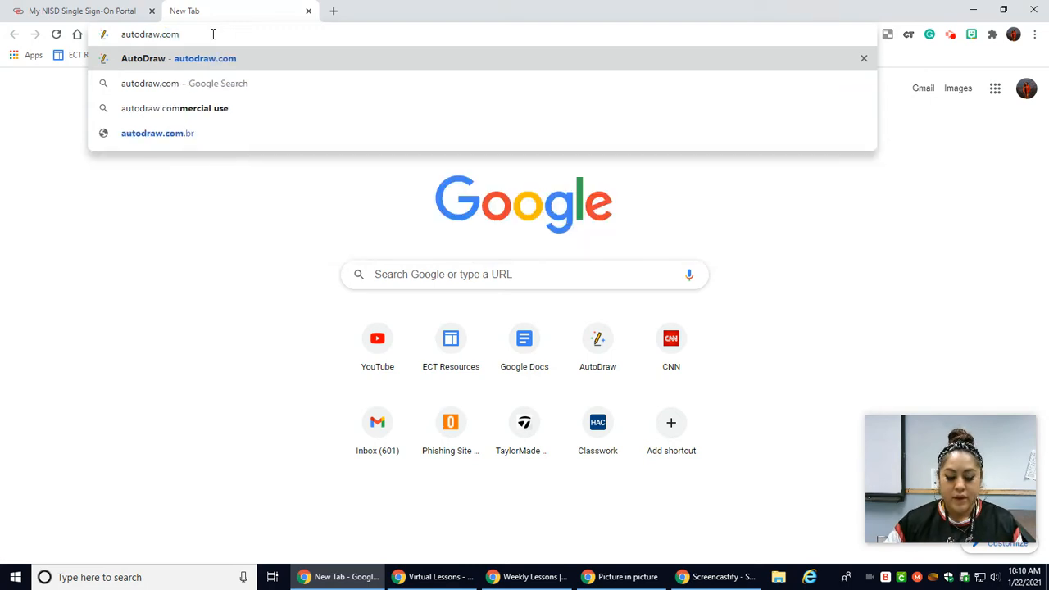
key("Return")
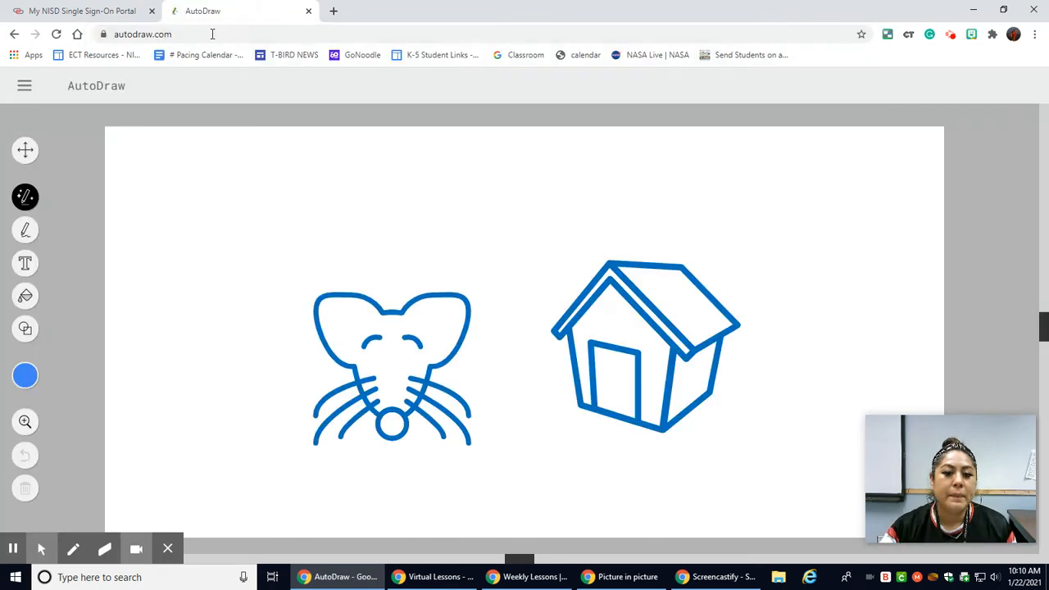
Delete the mouse head and the house drawings so the canvas is blank.
left_click(414, 405)
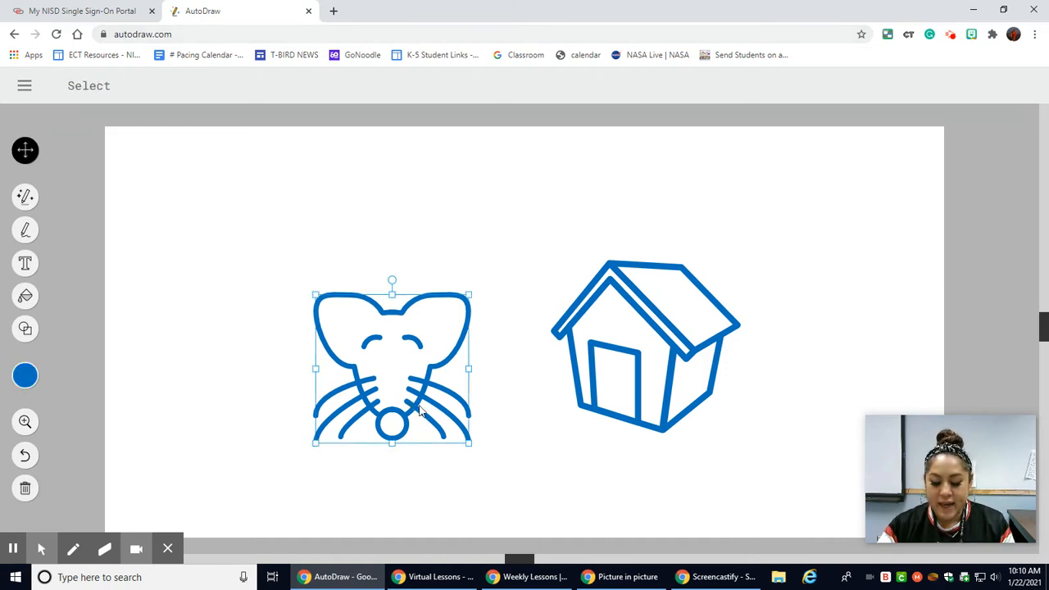
key("Delete")
left_click(602, 417)
key("Delete")
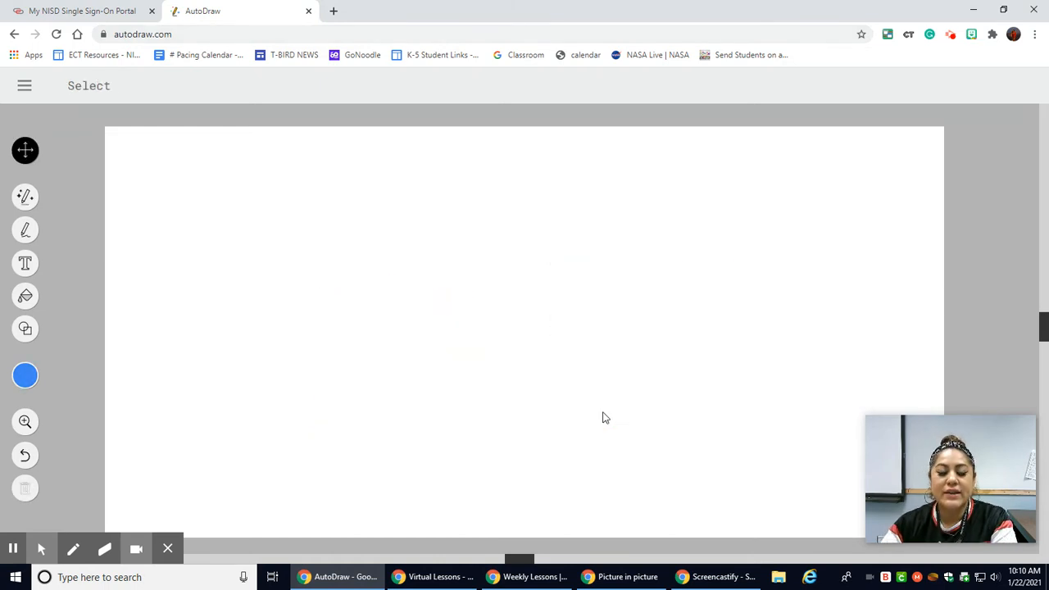
scroll(554, 368, "down", 1)
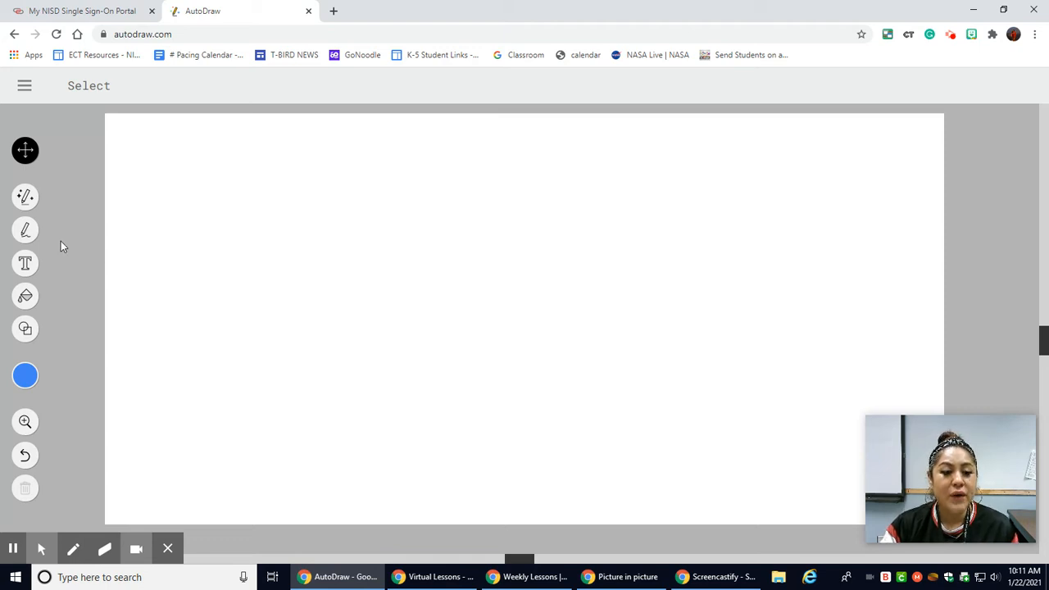
Draw four wavy blue freehand lines on the canvas with the Draw tool, changing the thickness for each and using the maximum for the last.
left_click(27, 231)
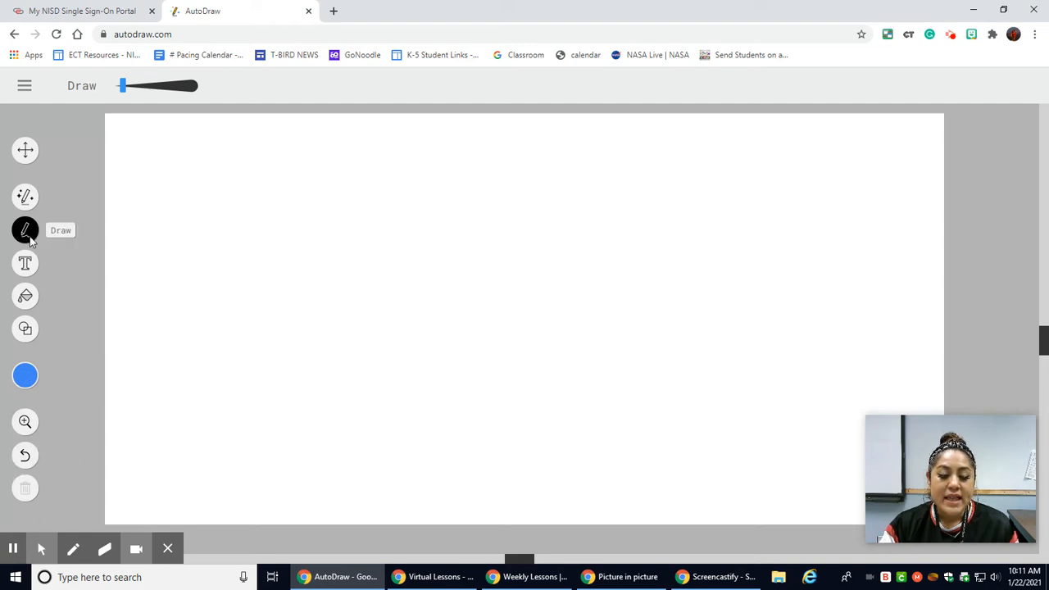
mouse_move(123, 86)
left_mouse_down()
mouse_move(181, 93)
mouse_move(155, 87)
mouse_move(171, 88)
left_mouse_up()
mouse_move(188, 240)
left_mouse_down()
mouse_move(223, 209)
mouse_move(270, 264)
mouse_move(325, 272)
mouse_move(357, 229)
left_mouse_up()
left_click_drag(171, 88, 139, 87)
mouse_move(154, 364)
left_mouse_down()
mouse_move(207, 339)
mouse_move(278, 361)
mouse_move(337, 346)
left_mouse_up()
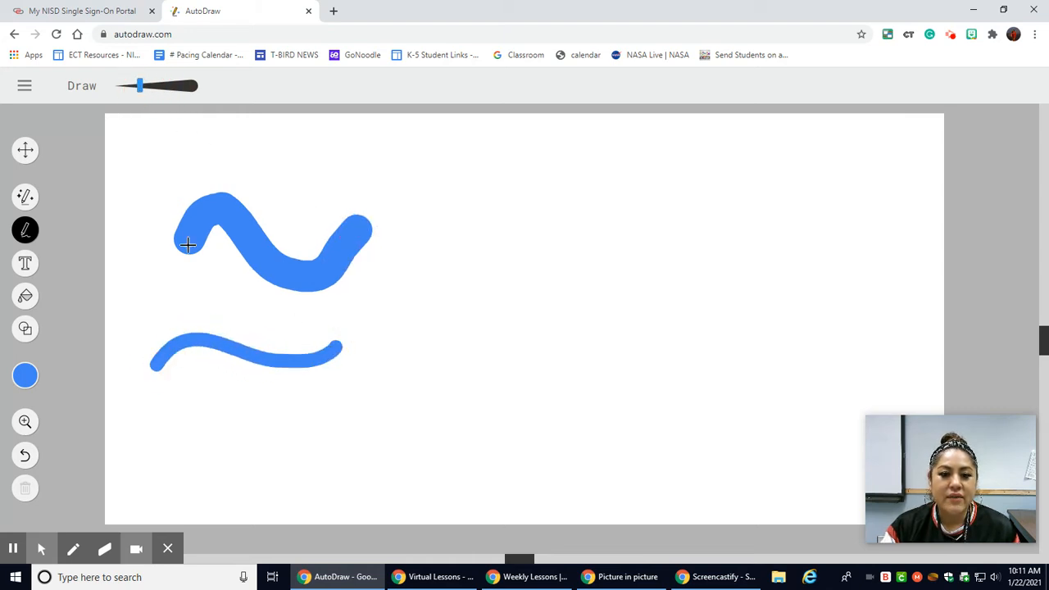
left_click_drag(139, 87, 127, 87)
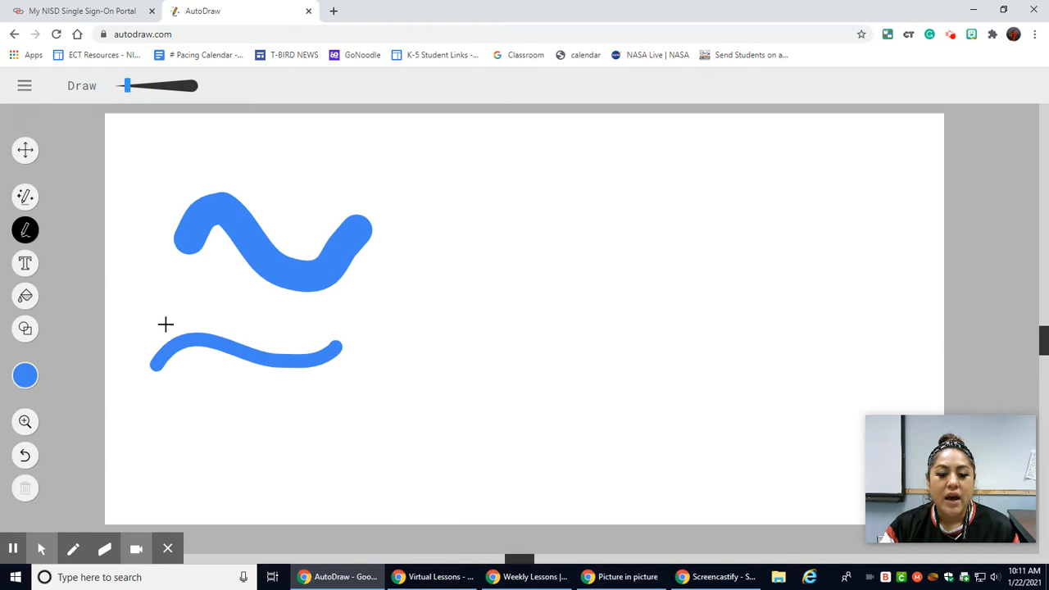
mouse_move(169, 396)
left_mouse_down()
mouse_move(210, 385)
mouse_move(296, 409)
mouse_move(371, 408)
left_mouse_up()
left_click_drag(128, 87, 195, 86)
mouse_move(177, 458)
left_mouse_down()
mouse_move(244, 427)
mouse_move(366, 457)
mouse_move(443, 414)
mouse_move(449, 387)
left_mouse_up()
Change the colour to purple and draw a thick wavy freehand line across the blue ones.
left_click(25, 377)
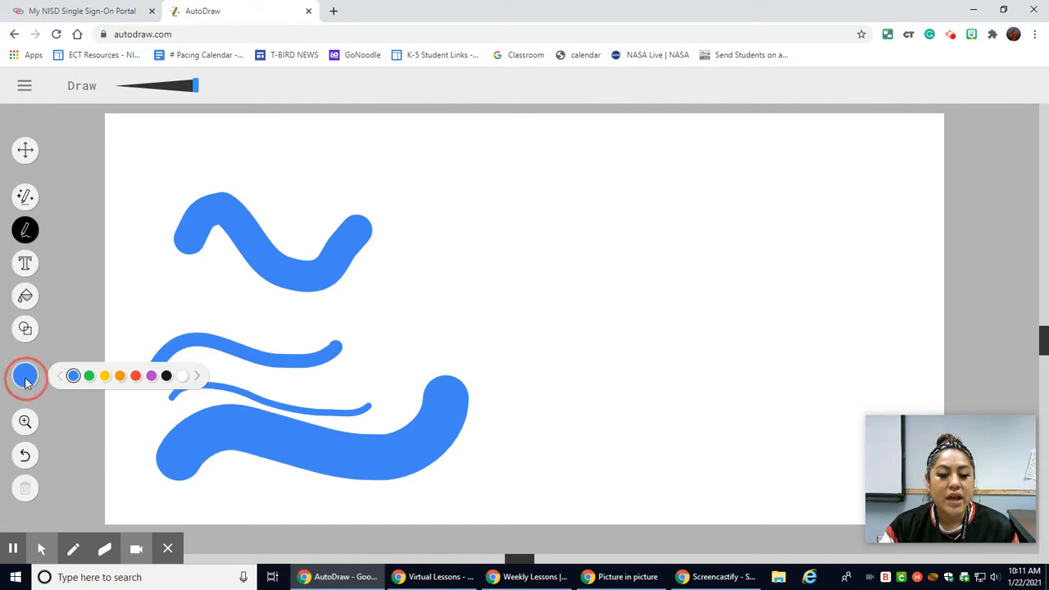
left_click(150, 375)
mouse_move(152, 335)
left_mouse_down()
mouse_move(186, 310)
mouse_move(349, 328)
mouse_move(404, 297)
left_mouse_up()
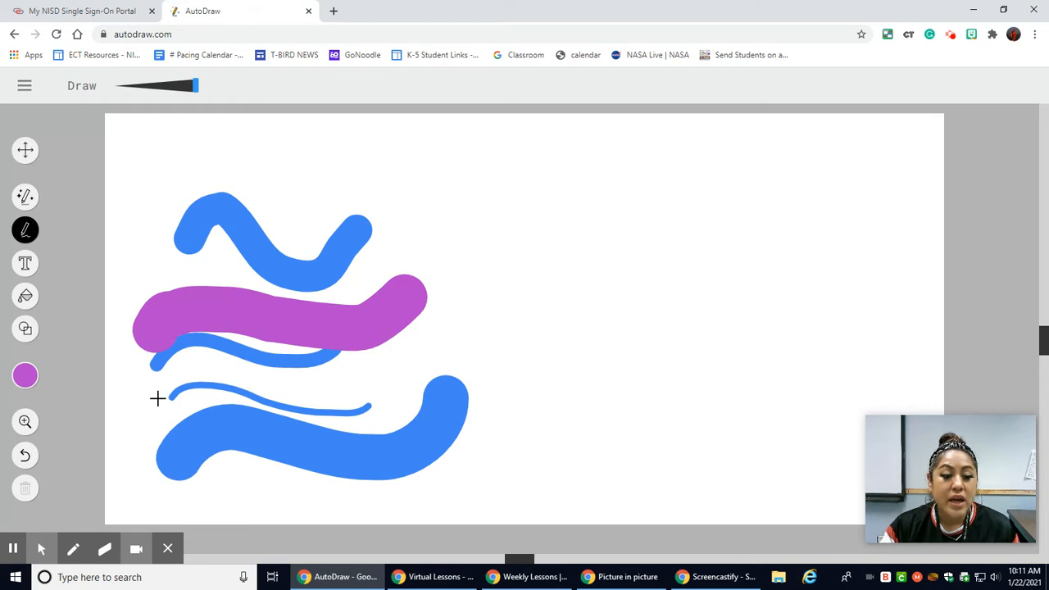
Draw several overlapping purple triangle outlines beside the wavy lines with the Shape tool.
left_click(23, 340)
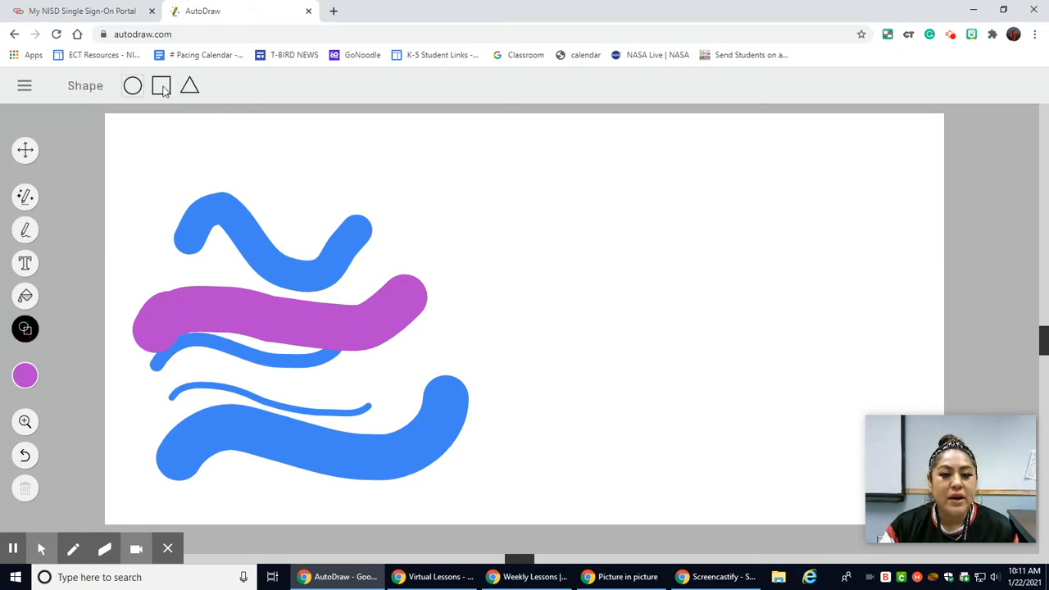
left_click(189, 87)
left_click_drag(567, 163, 532, 237)
left_click_drag(578, 196, 590, 293)
left_click_drag(592, 225, 575, 372)
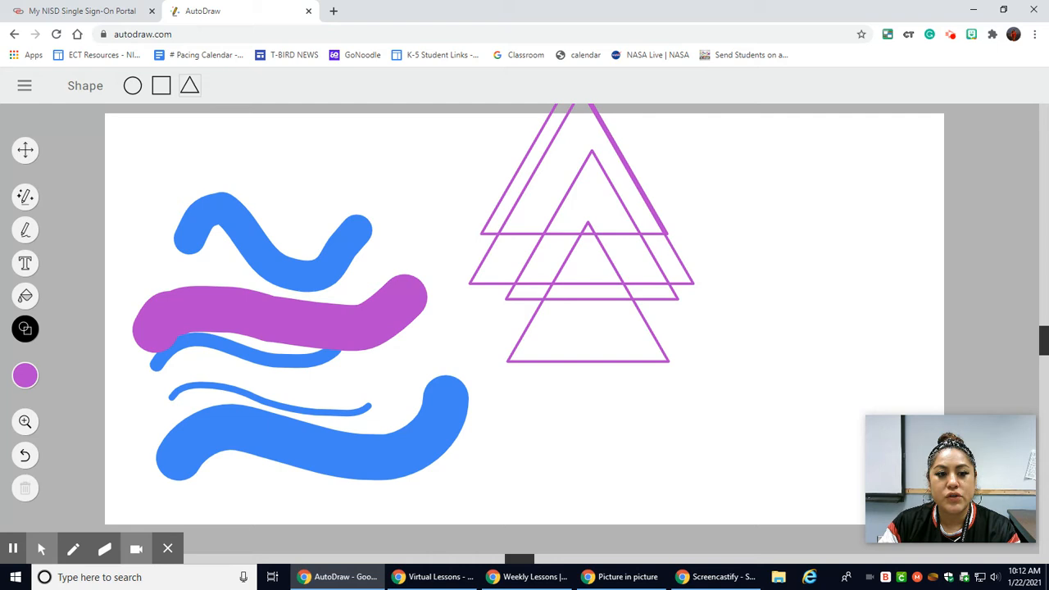
Discard the practice drawing by starting over on a blank landscape canvas.
left_click(32, 88)
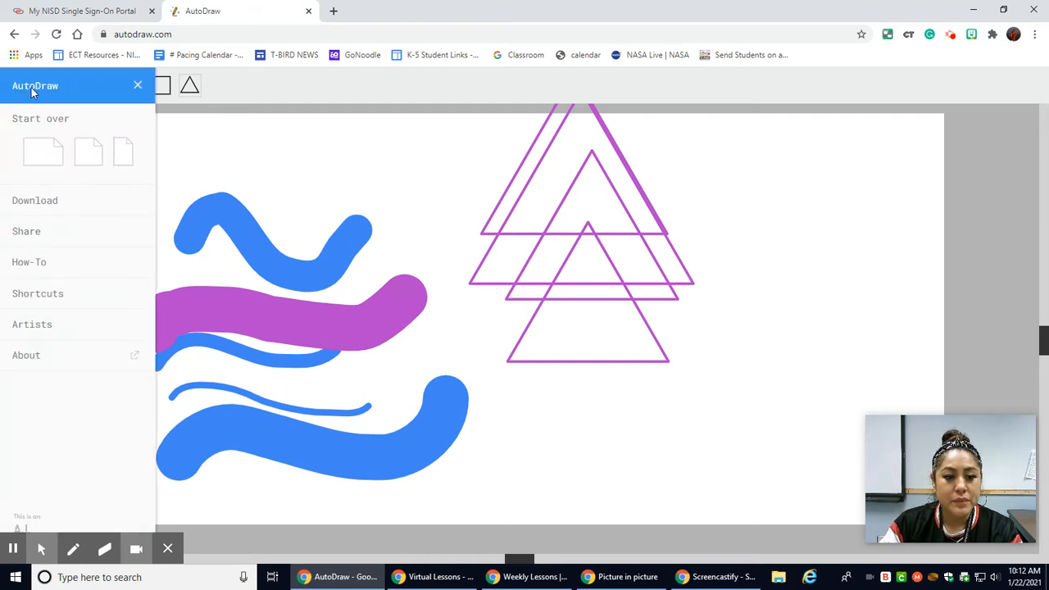
left_click(43, 151)
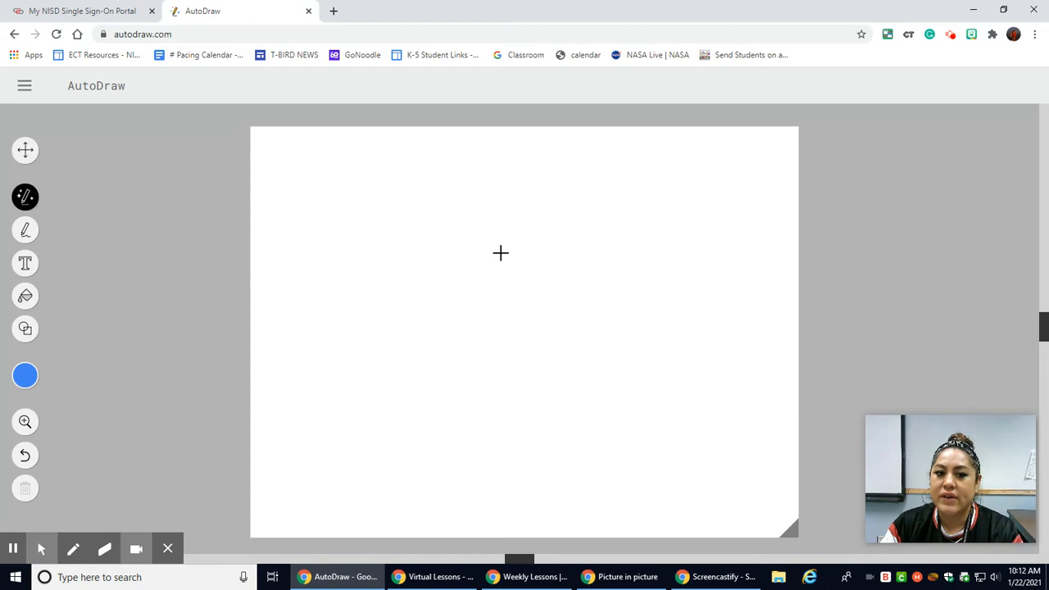
left_click(25, 88)
left_click(186, 122)
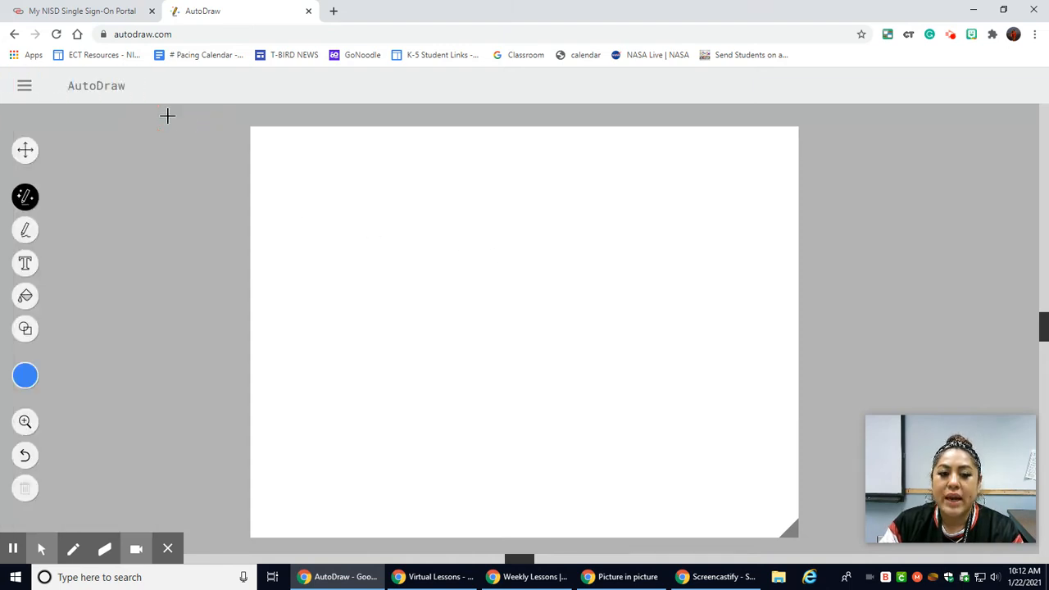
Start over with a portrait canvas and switch back to a blank landscape canvas.
left_click(29, 88)
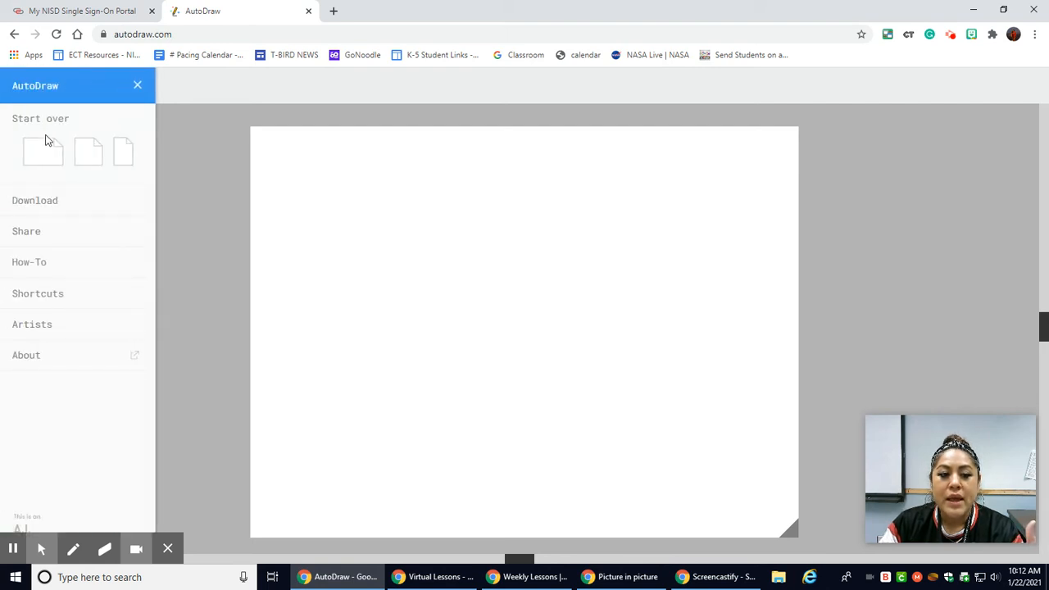
left_click(123, 152)
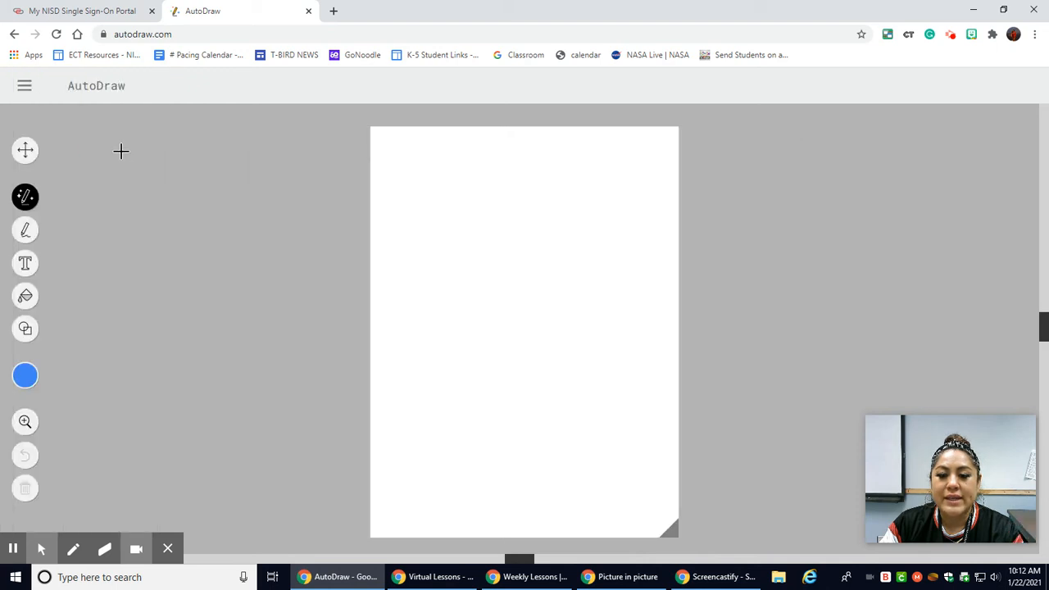
left_click(26, 86)
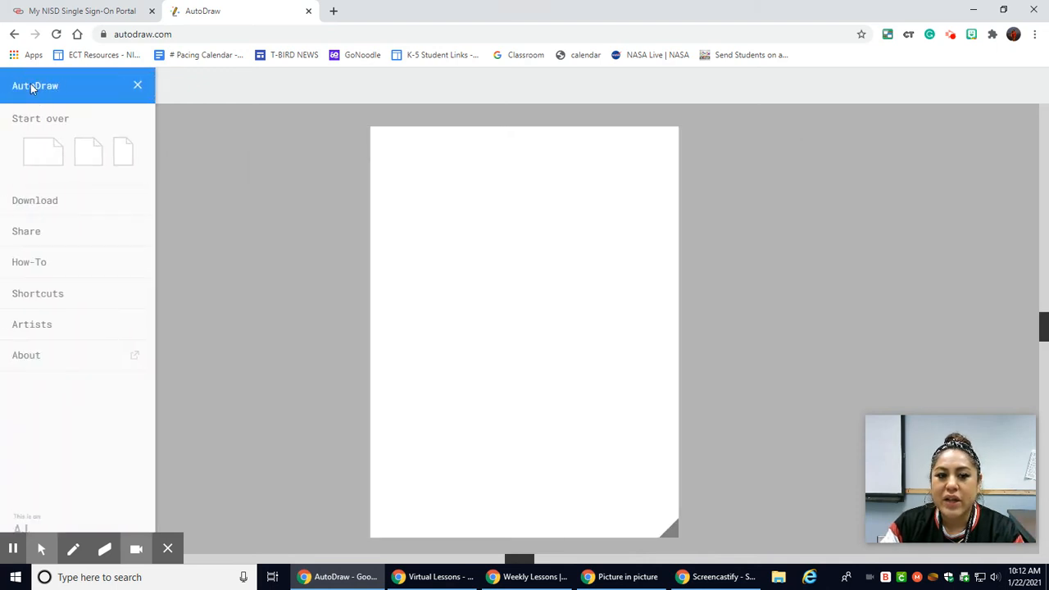
left_click(46, 150)
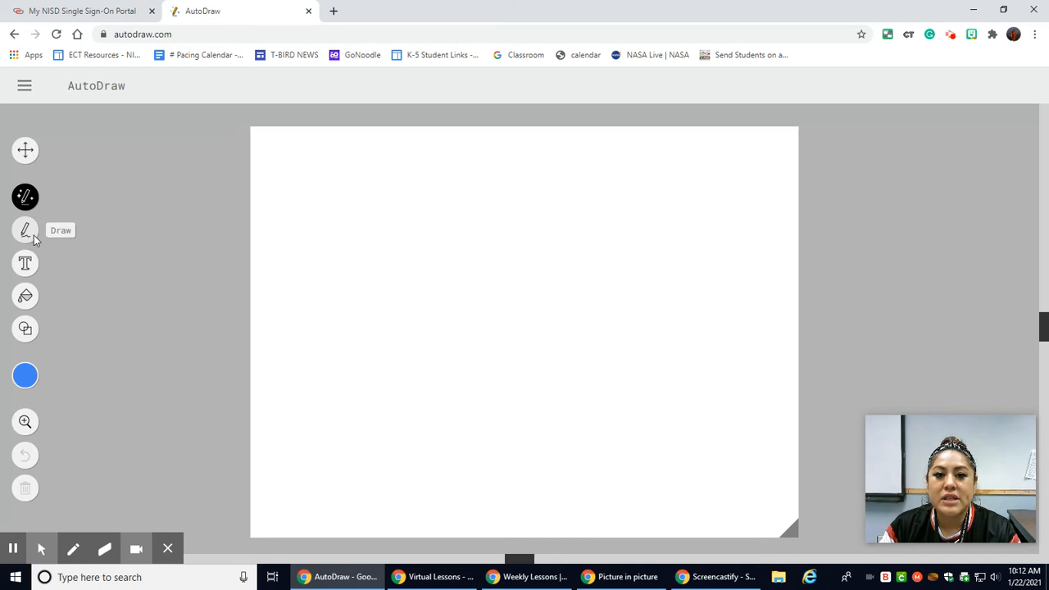
Sketch a sailboat with the AutoDraw tool, giving it a rounded hull, a vertical mast and a triangular sail.
left_click(23, 197)
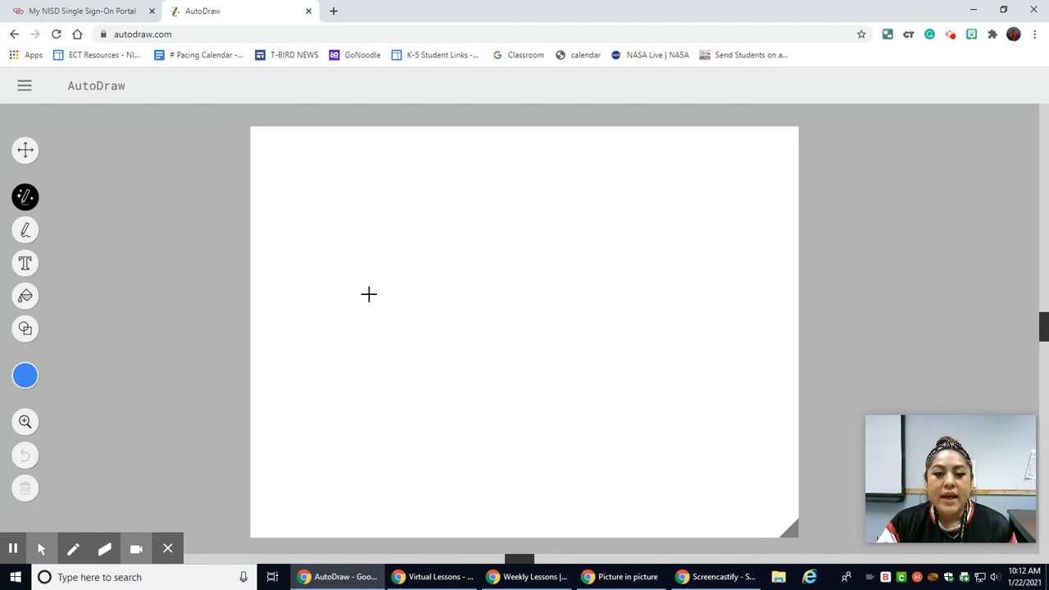
mouse_move(372, 314)
left_mouse_down()
mouse_move(566, 311)
mouse_move(540, 368)
mouse_move(486, 382)
mouse_move(387, 376)
mouse_move(368, 317)
left_mouse_up()
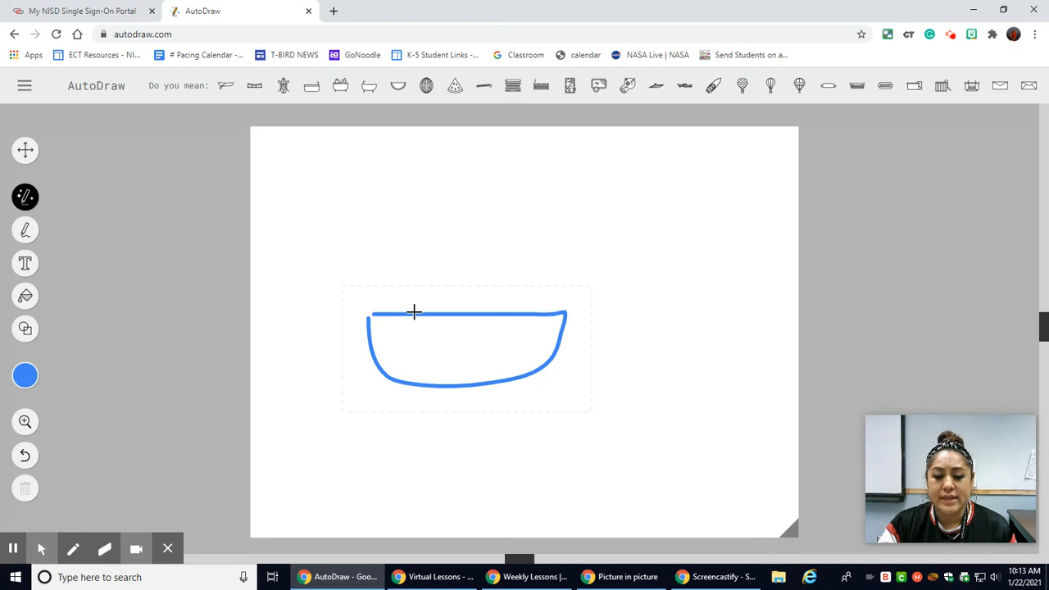
left_click_drag(415, 314, 415, 197)
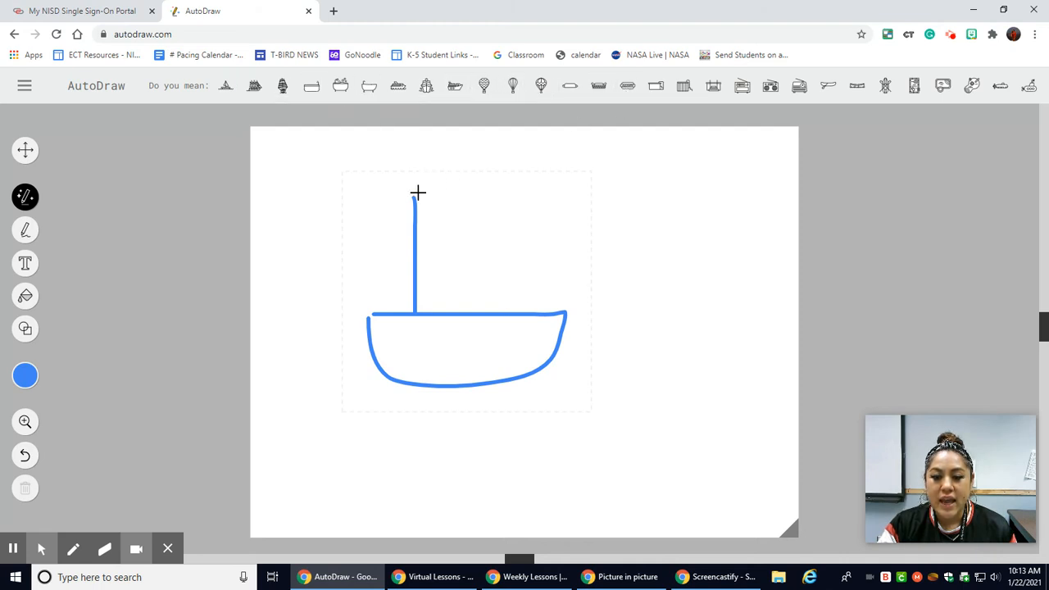
mouse_move(417, 194)
left_mouse_down()
mouse_move(515, 250)
mouse_move(418, 282)
left_mouse_up()
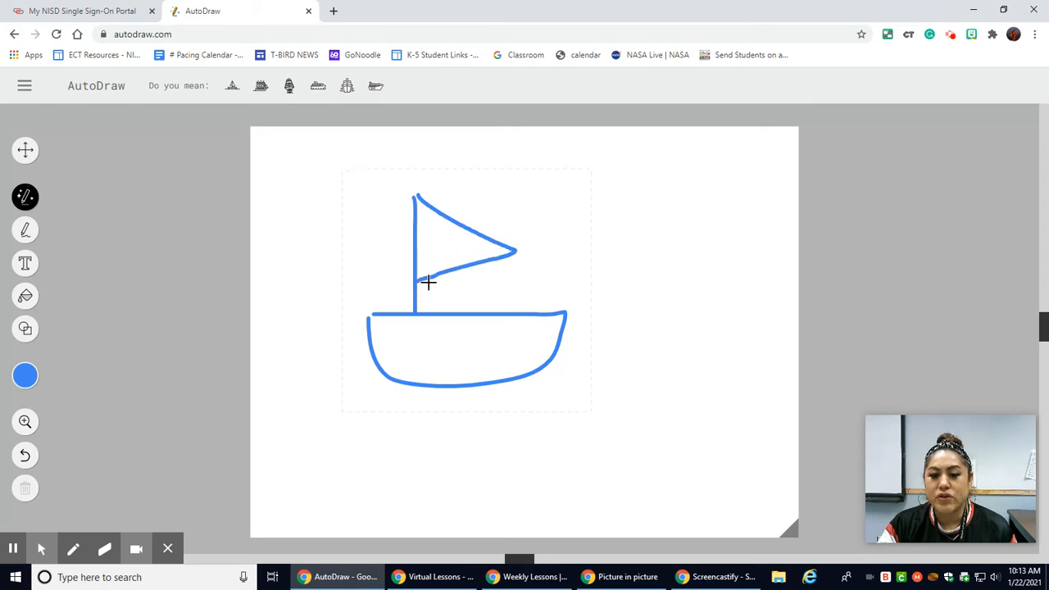
Try the suggested ship drawings for the boat sketch and settle on the simple sailboat on waves.
left_click(377, 91)
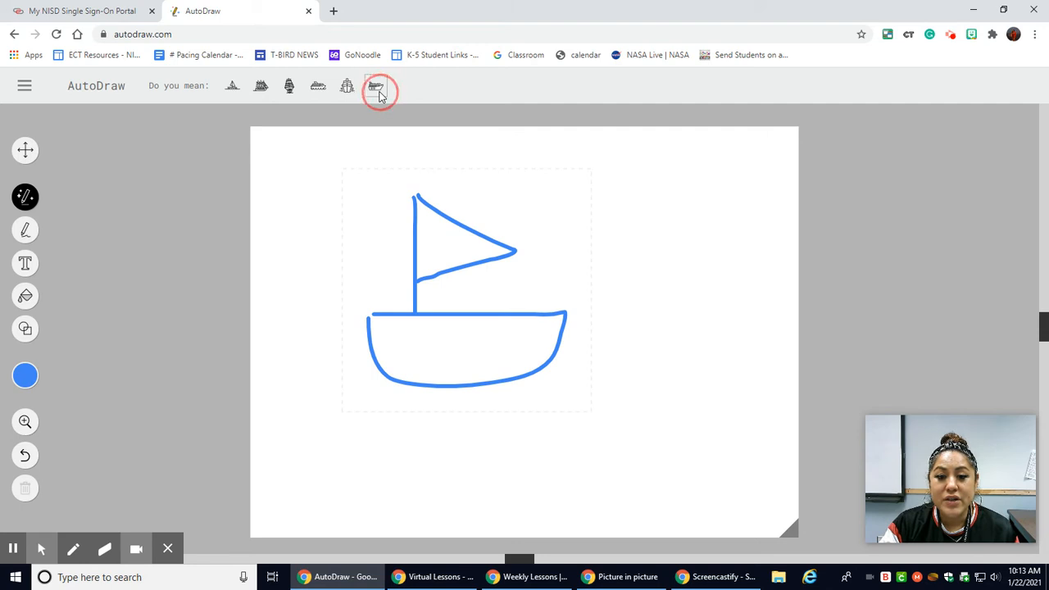
left_click(345, 92)
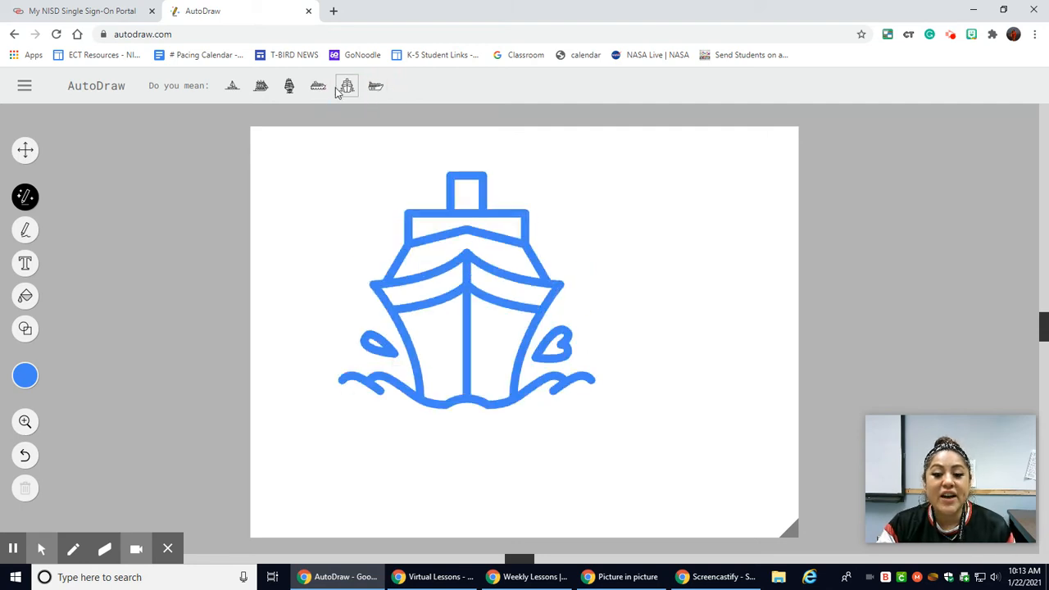
left_click(318, 89)
left_click(288, 90)
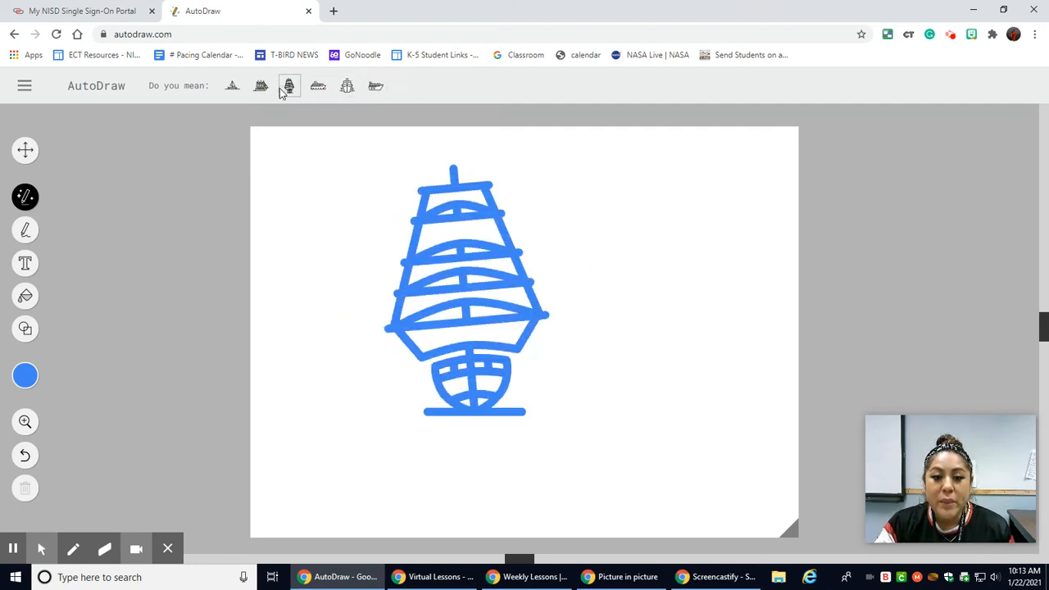
left_click(262, 90)
left_click(234, 89)
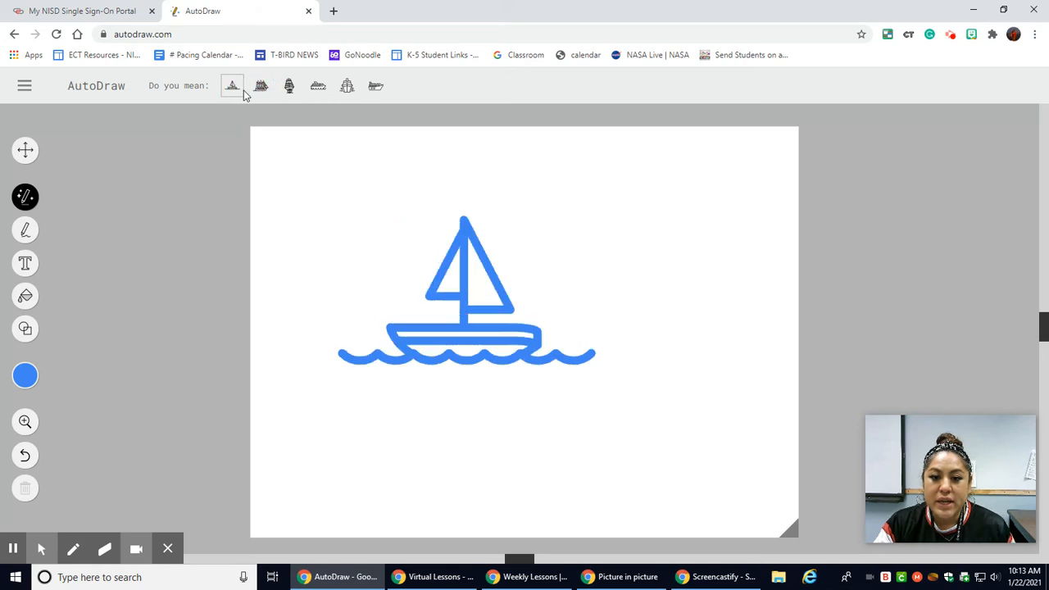
left_click(262, 97)
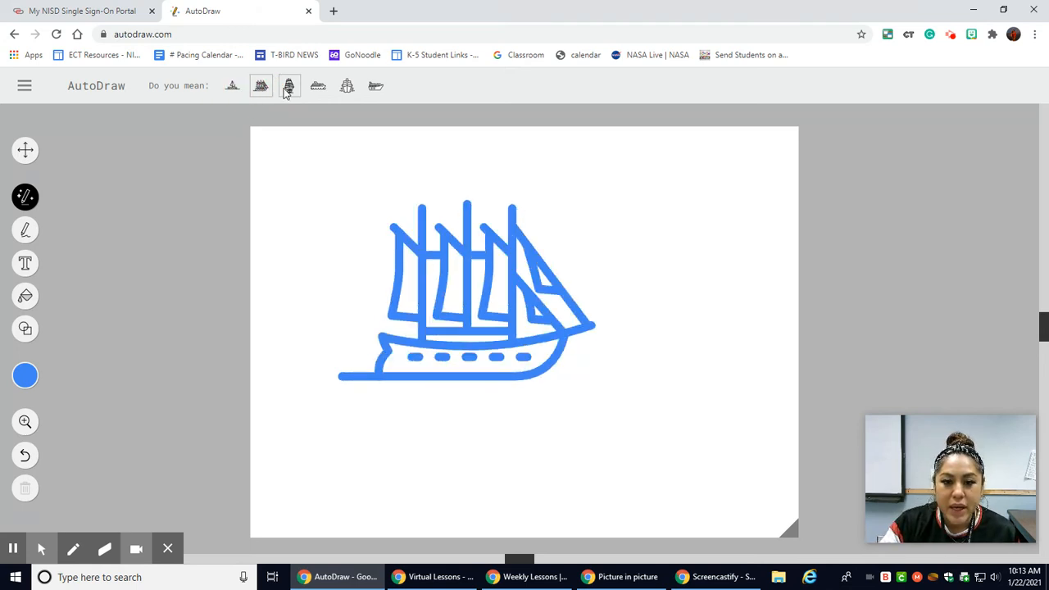
left_click(288, 90)
left_click(261, 90)
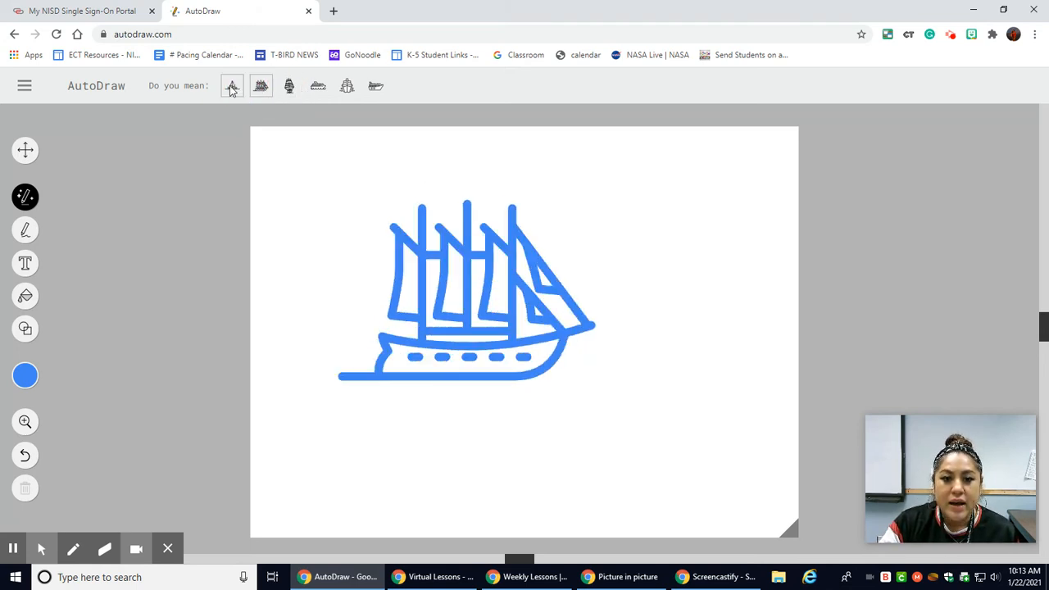
left_click(232, 89)
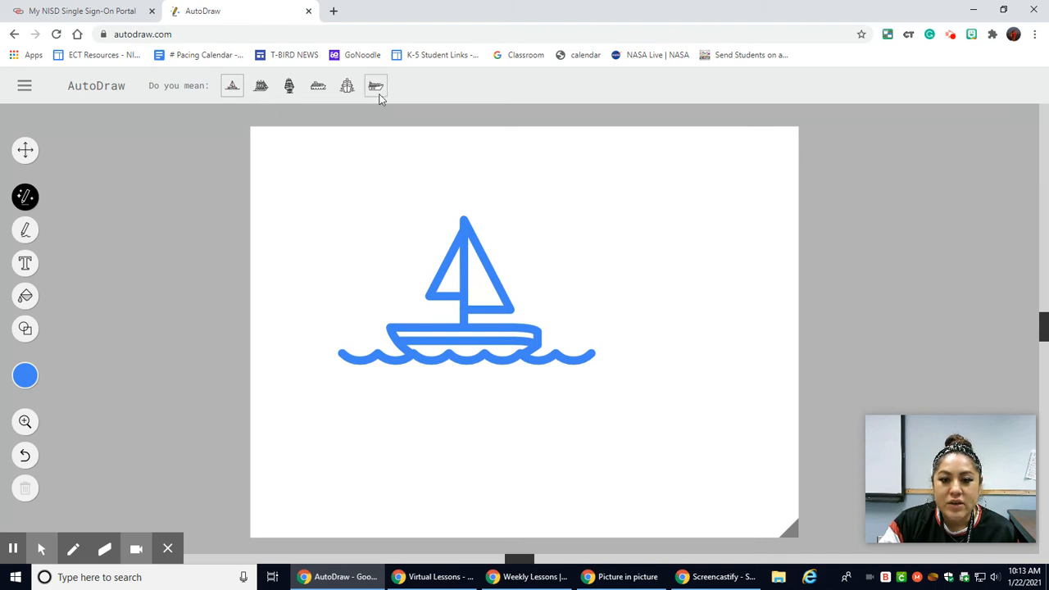
Sketch a palm trunk in dark brown beside the sailboat, using two long lines that curve outward at the top.
left_click(28, 380)
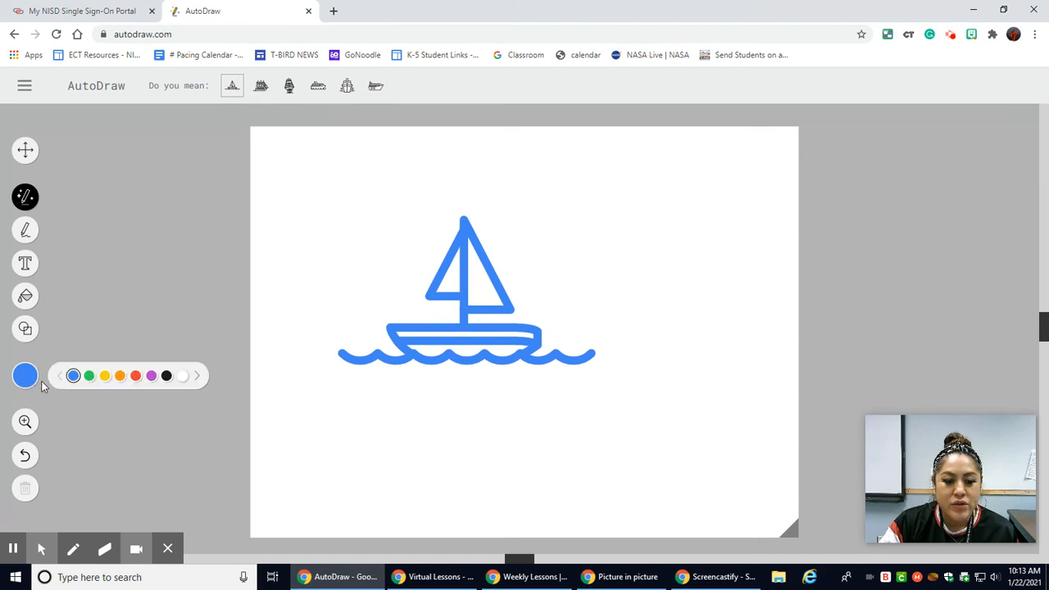
left_click(197, 375)
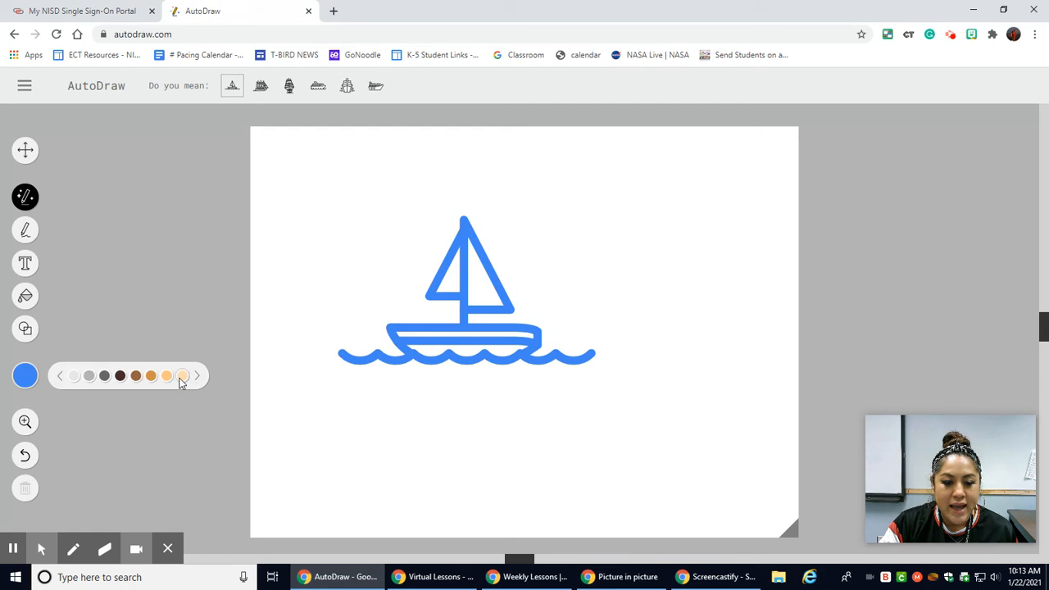
left_click(120, 376)
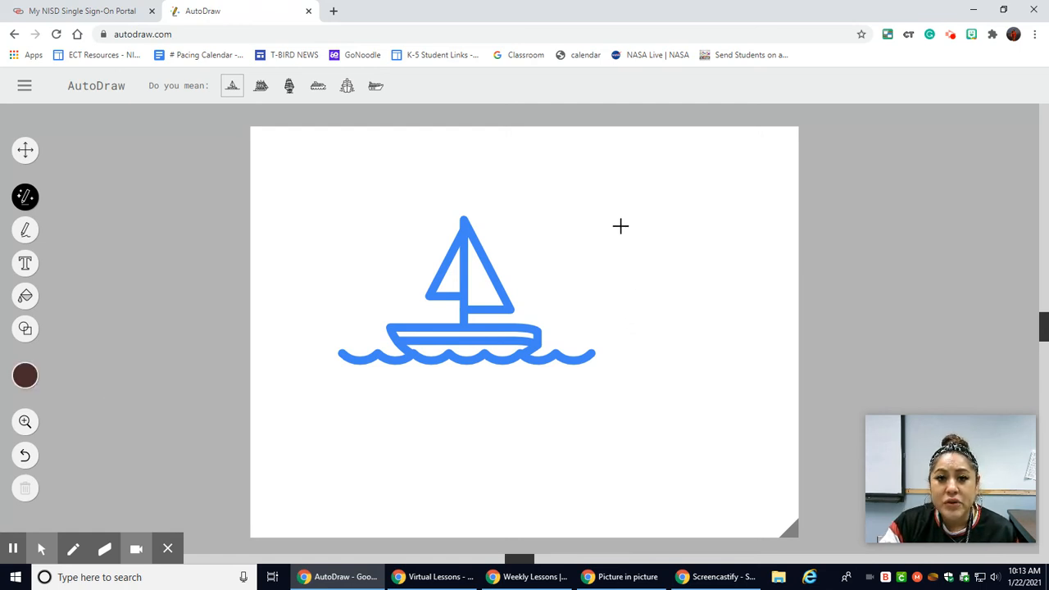
mouse_move(612, 204)
left_mouse_down()
mouse_move(646, 219)
mouse_move(659, 245)
mouse_move(667, 402)
left_mouse_up()
mouse_move(718, 195)
left_mouse_down()
mouse_move(689, 198)
mouse_move(682, 238)
mouse_move(685, 407)
left_mouse_up()
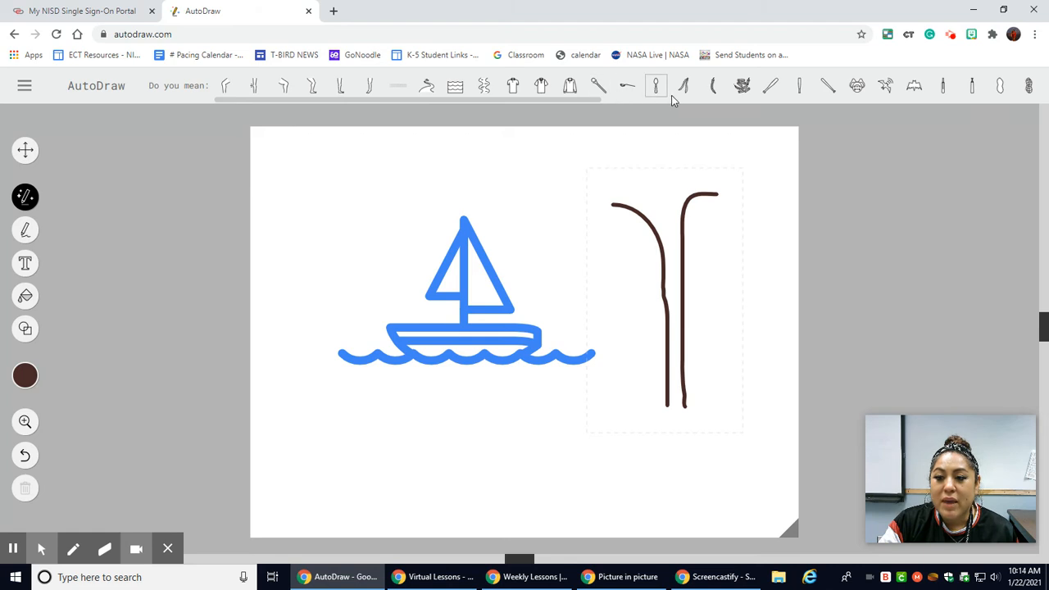
Recolour the trunk sketch green and add pointed palm fronds around its top.
left_click(31, 381)
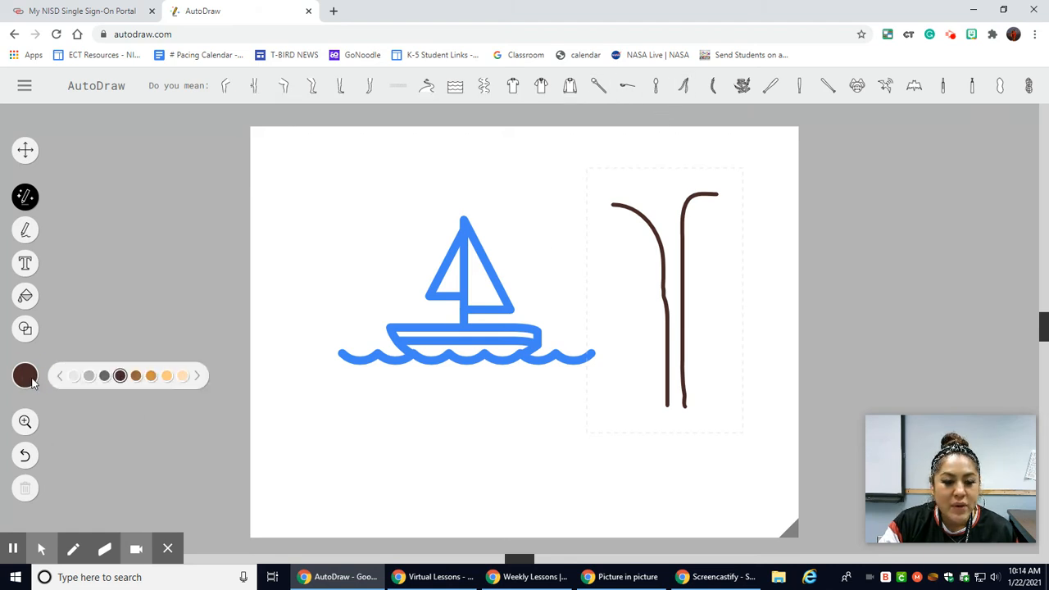
left_click(56, 376)
left_click(88, 376)
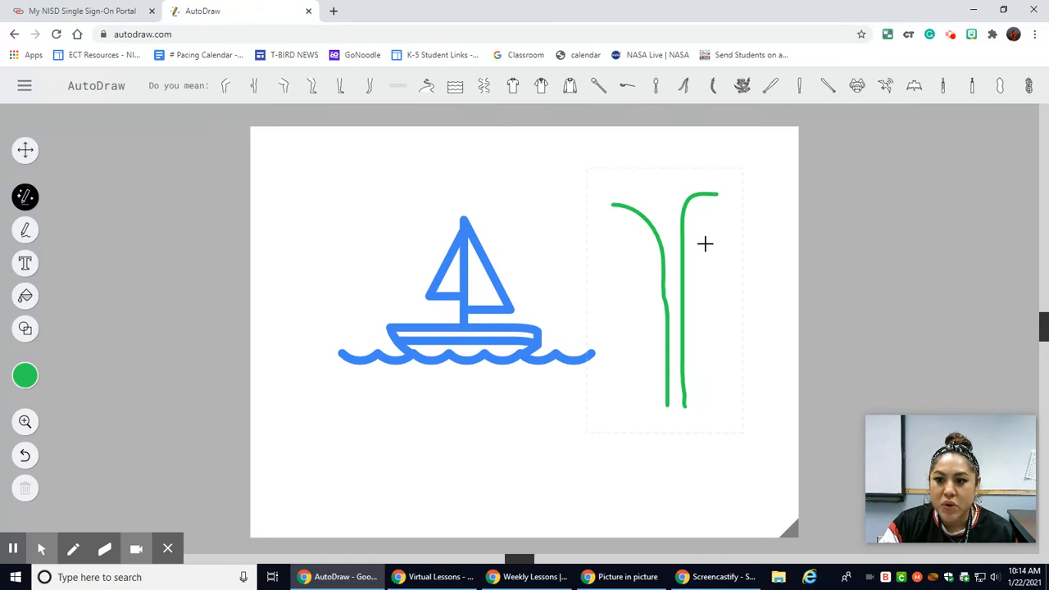
mouse_move(644, 233)
left_mouse_down()
mouse_move(553, 243)
mouse_move(634, 201)
mouse_move(550, 170)
mouse_move(635, 187)
mouse_move(657, 148)
mouse_move(657, 180)
mouse_move(709, 143)
mouse_move(695, 180)
mouse_move(775, 189)
mouse_move(698, 198)
mouse_move(756, 237)
mouse_move(682, 223)
left_mouse_up()
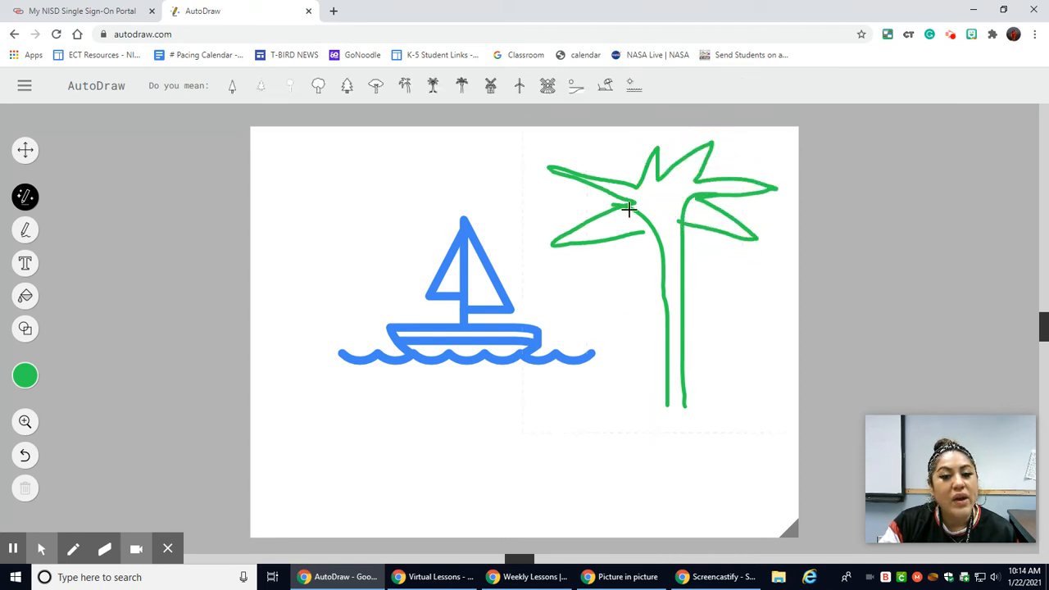
Compare the suggested palm drawings for the tree sketch and settle on the palm with the curved, leaning trunk.
left_click(404, 88)
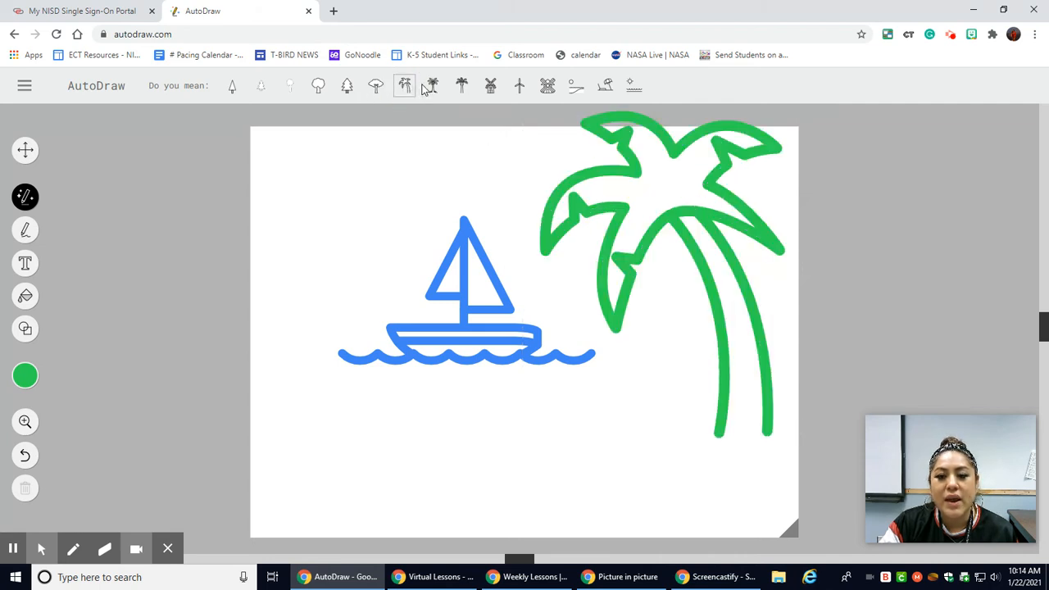
left_click(433, 85)
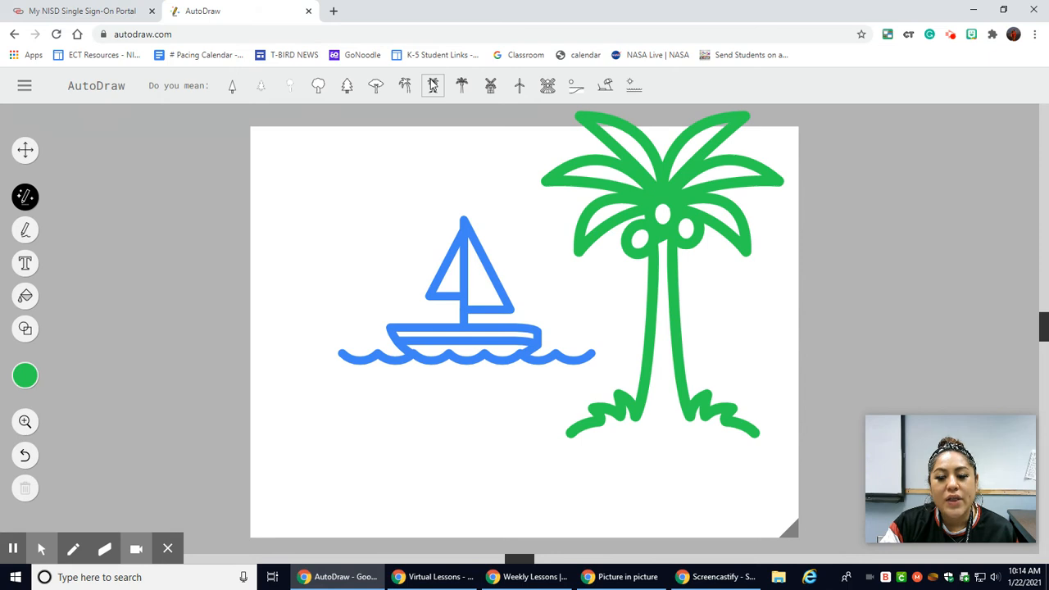
left_click(462, 88)
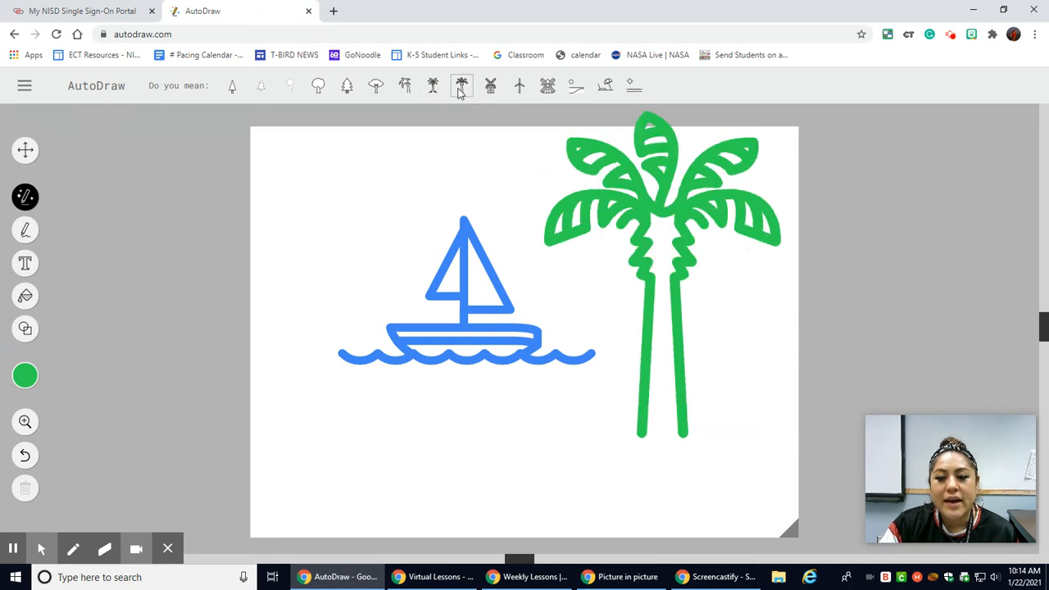
left_click(405, 87)
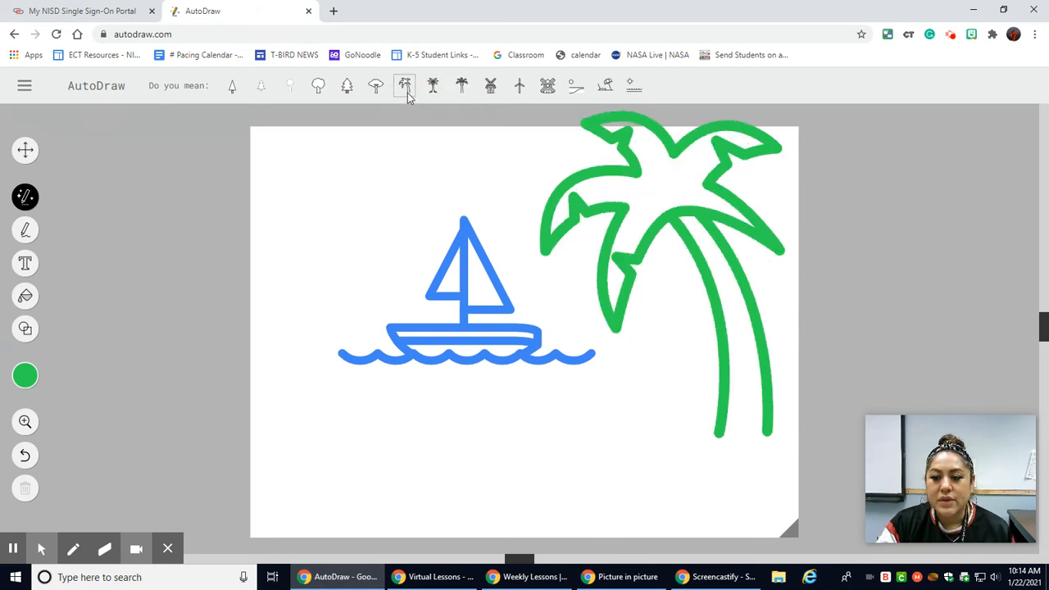
Sketch a dark grey net frame with two posts and a lower crossbar beneath the sailboat.
left_click(20, 382)
left_click(197, 377)
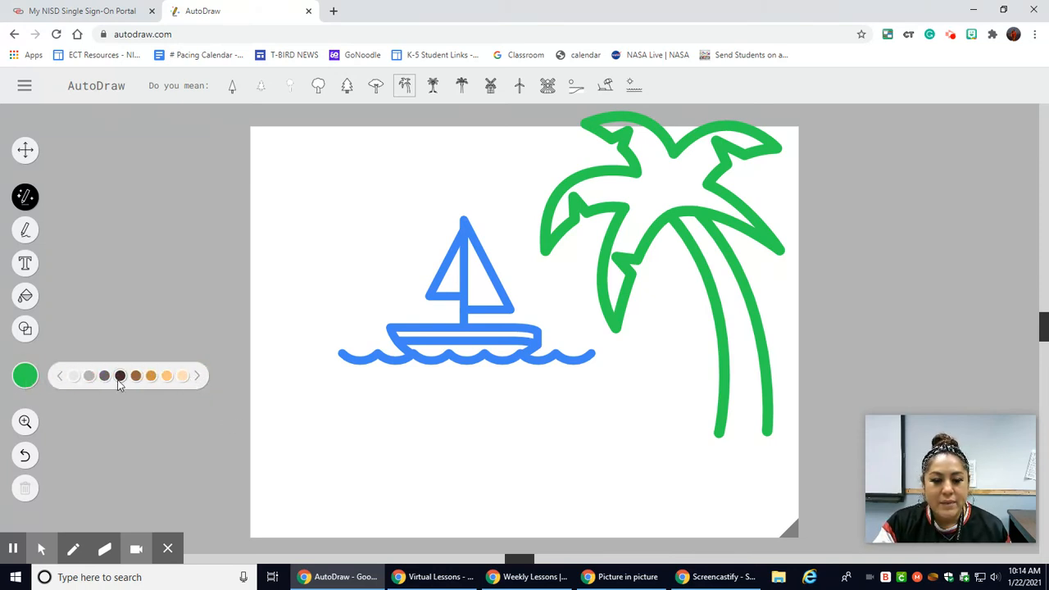
left_click(104, 376)
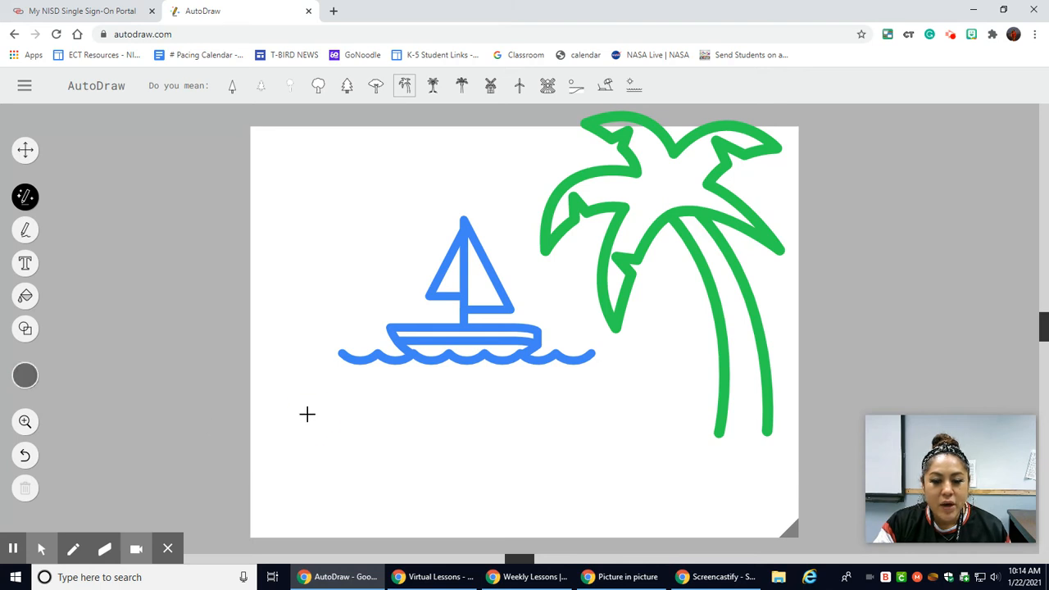
mouse_move(306, 416)
left_mouse_down()
mouse_move(307, 514)
mouse_move(304, 421)
mouse_move(421, 417)
mouse_move(466, 424)
mouse_move(469, 515)
left_mouse_up()
left_click_drag(309, 475, 471, 468)
Add diagonal hatch lines inside the net frame and replace the sketch with the suggested volleyball net drawing.
mouse_move(350, 422)
left_mouse_down()
mouse_move(313, 441)
mouse_move(336, 444)
mouse_move(309, 458)
left_mouse_up()
left_click_drag(383, 426, 320, 471)
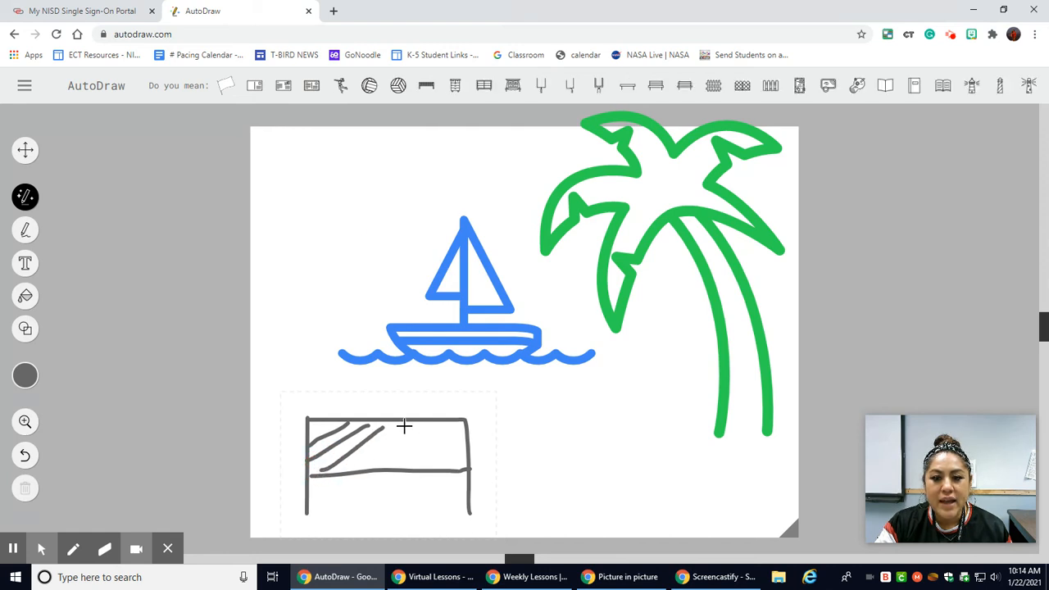
mouse_move(401, 422)
left_mouse_down()
mouse_move(326, 474)
mouse_move(405, 440)
mouse_move(367, 470)
left_mouse_up()
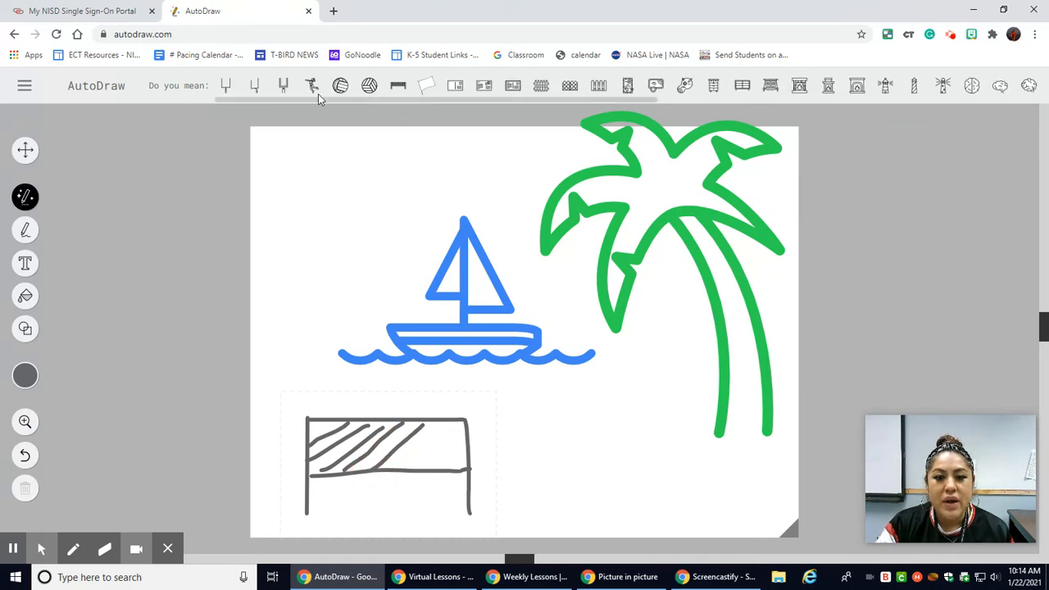
left_click(398, 86)
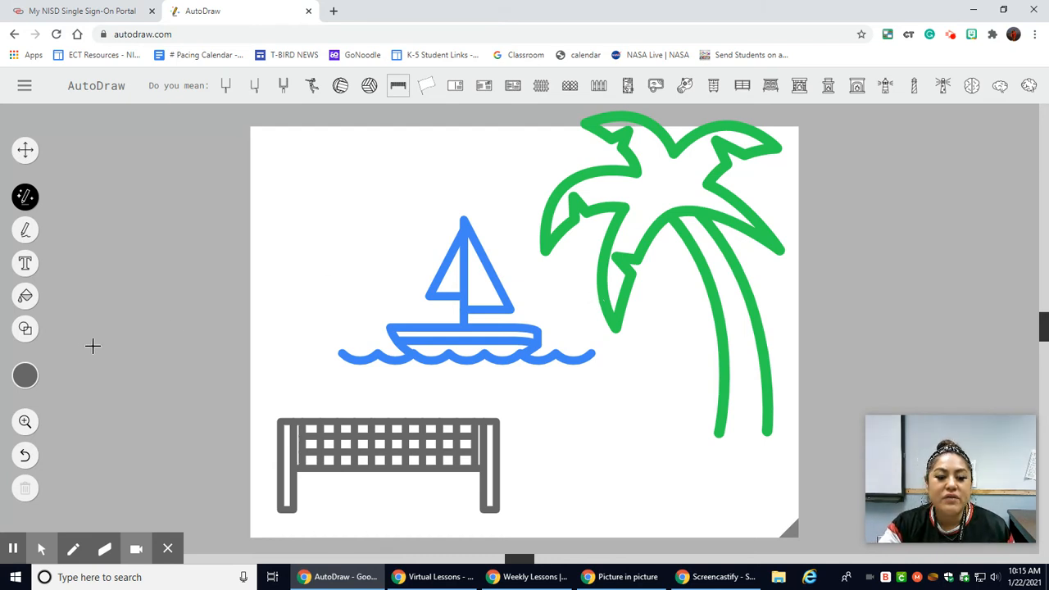
left_click(24, 375)
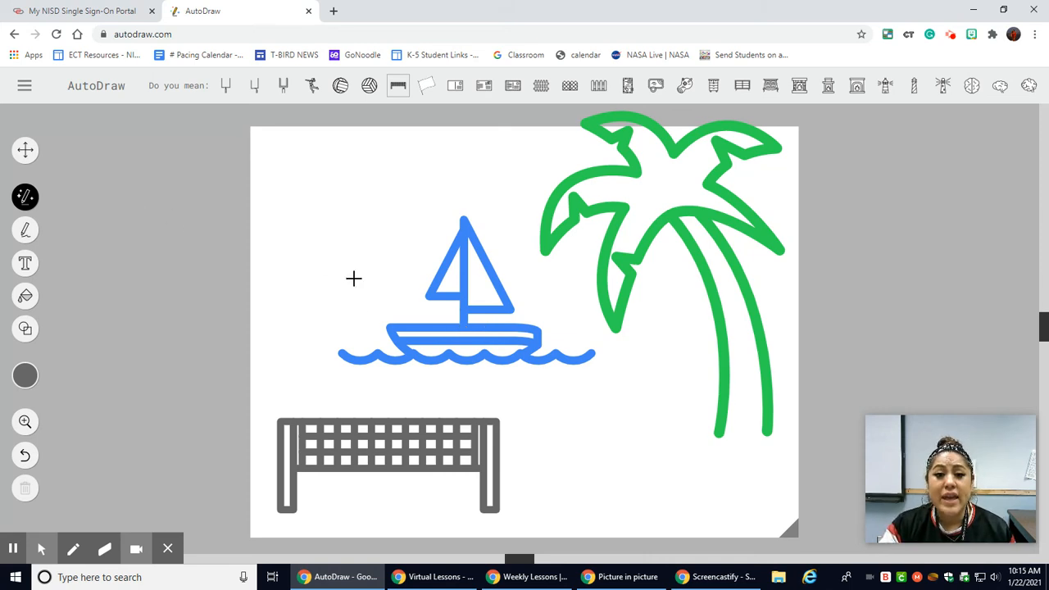
Move the palm tree down so it fits inside the canvas and scale it down slightly with the Select tool.
left_click(26, 151)
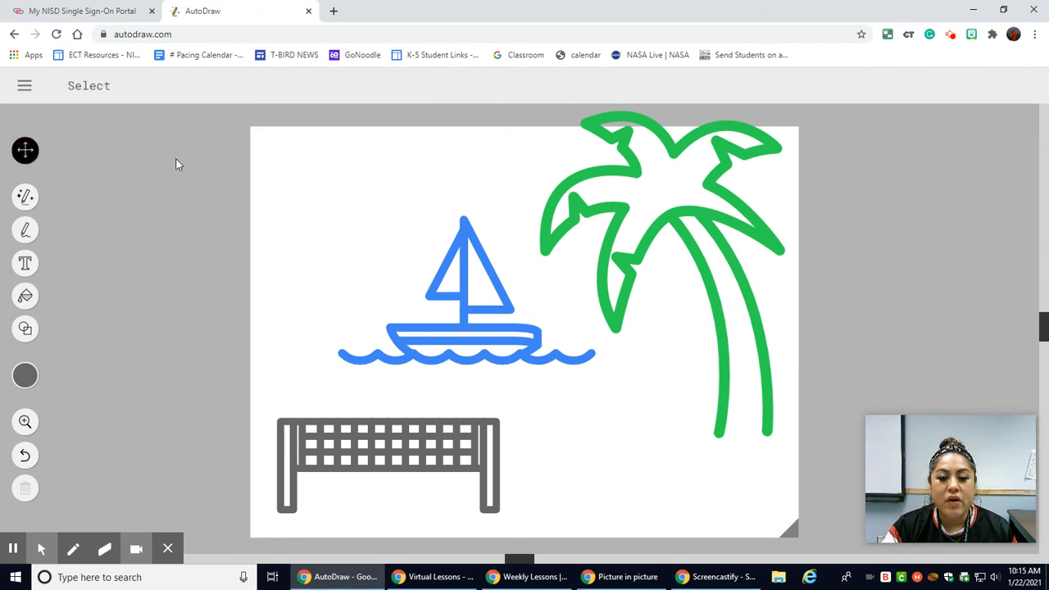
left_click(411, 442)
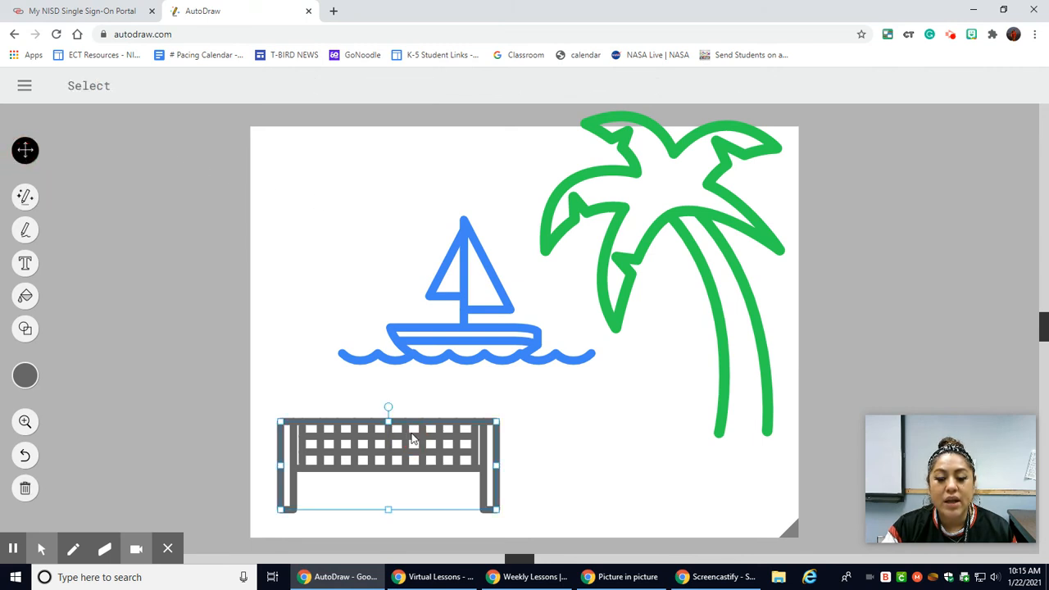
left_click(480, 334)
left_click(691, 238)
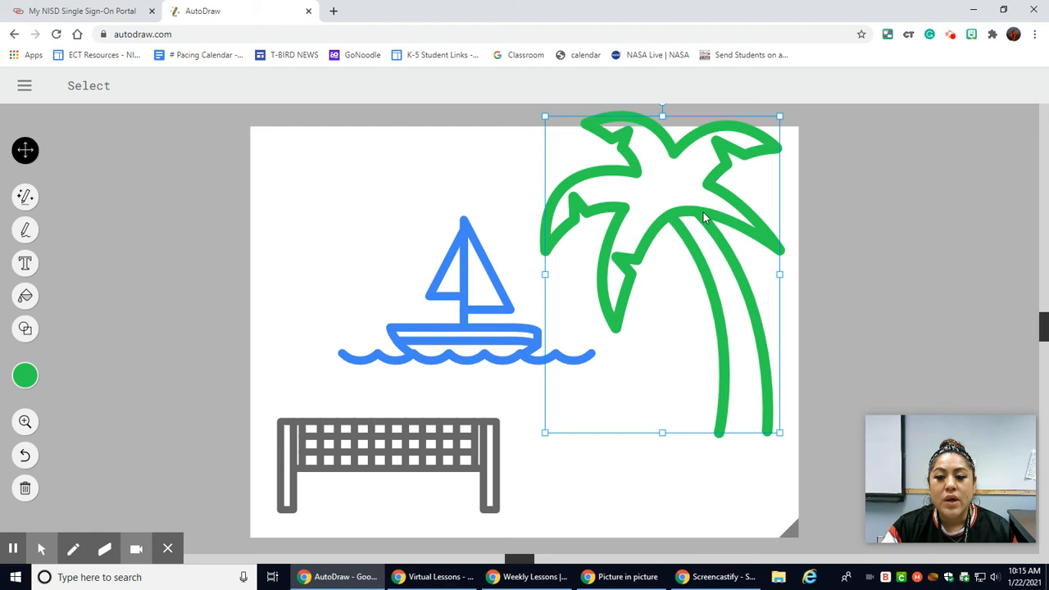
left_click_drag(706, 218, 706, 236)
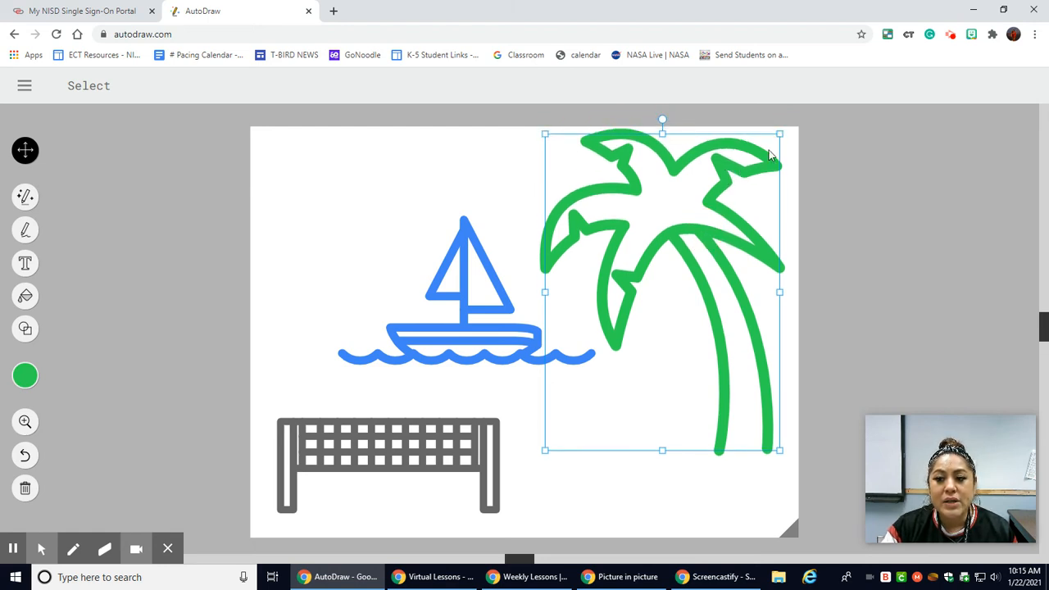
mouse_move(780, 136)
left_mouse_down()
mouse_move(740, 215)
mouse_move(770, 153)
left_mouse_up()
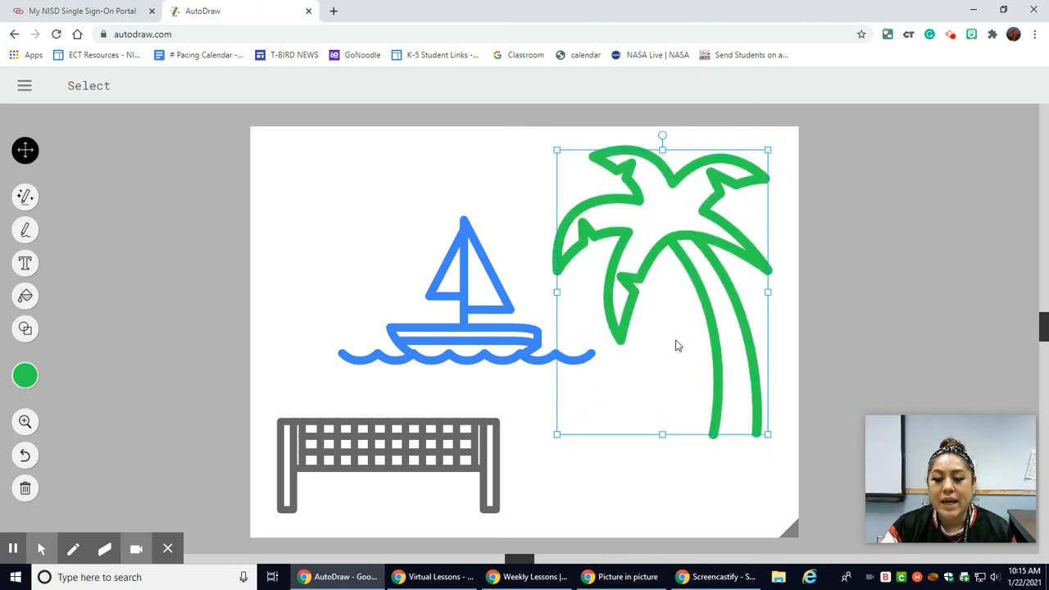
Move the sailboat to the upper-left corner of the canvas and bring the volleyball net up beneath it.
left_click_drag(449, 327, 386, 253)
left_click_drag(467, 449, 474, 369)
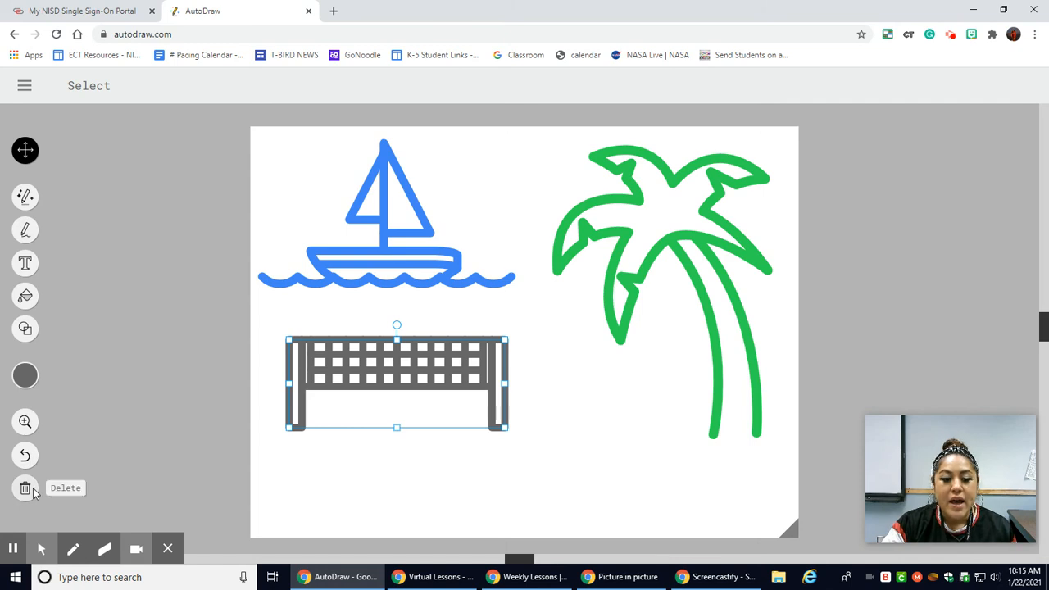
left_click(369, 305)
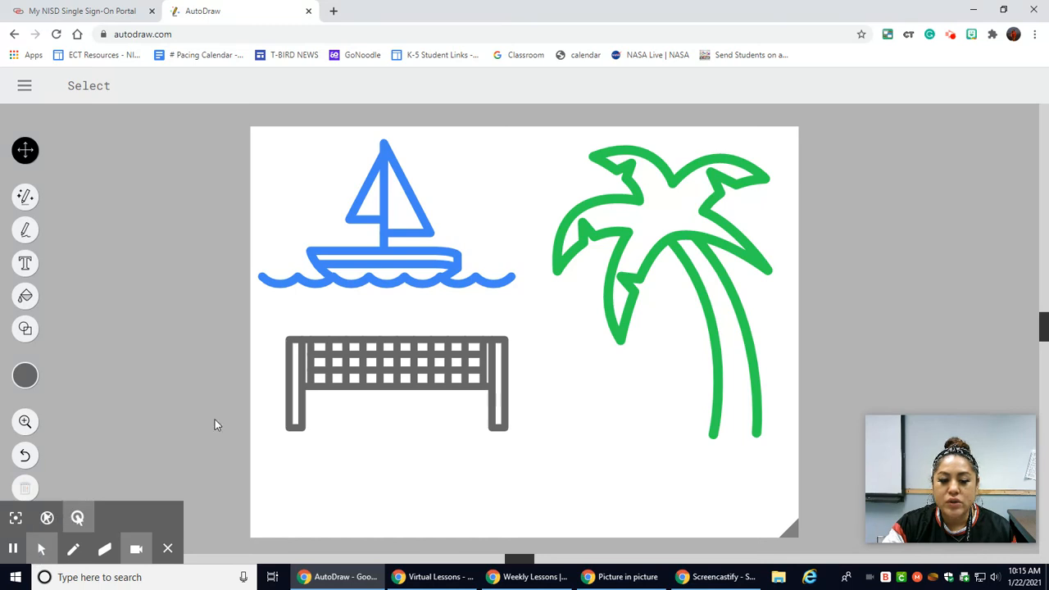
Delete the volleyball net, the sailboat and the palm tree from the canvas.
left_click(345, 392)
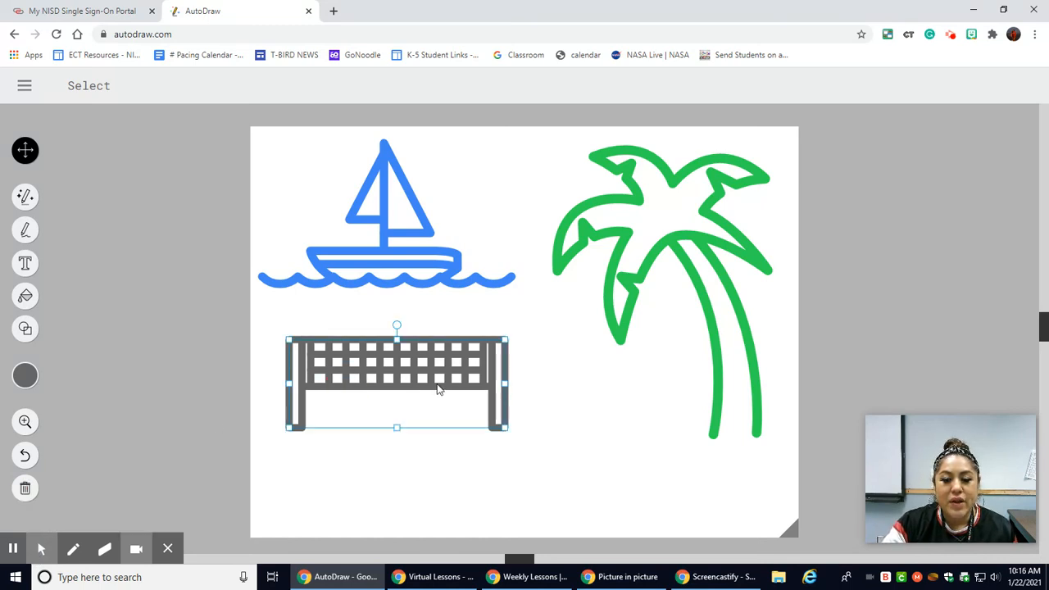
left_click(24, 488)
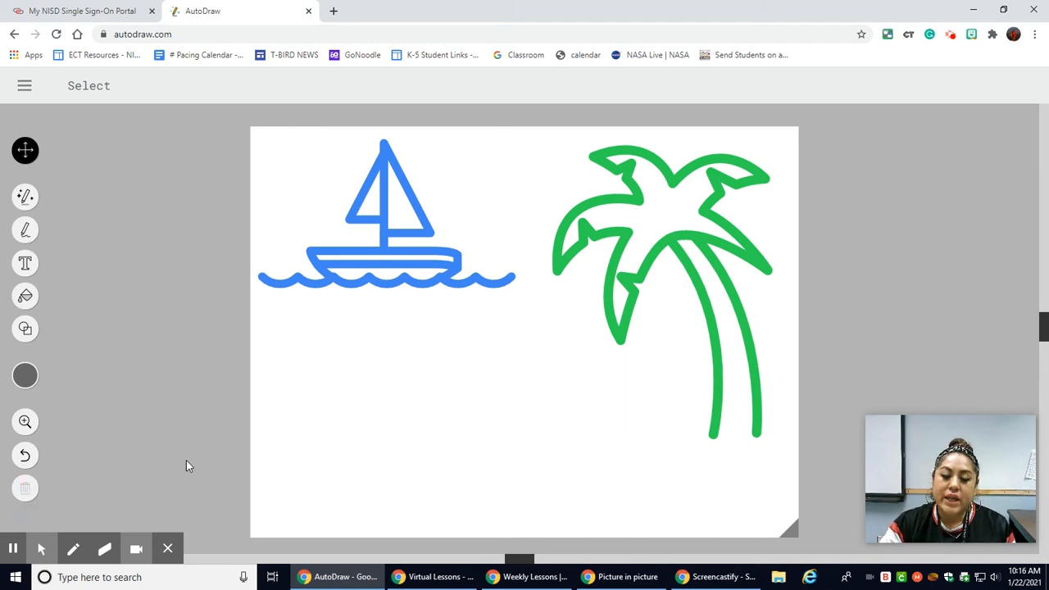
left_click(436, 214)
left_click(424, 233)
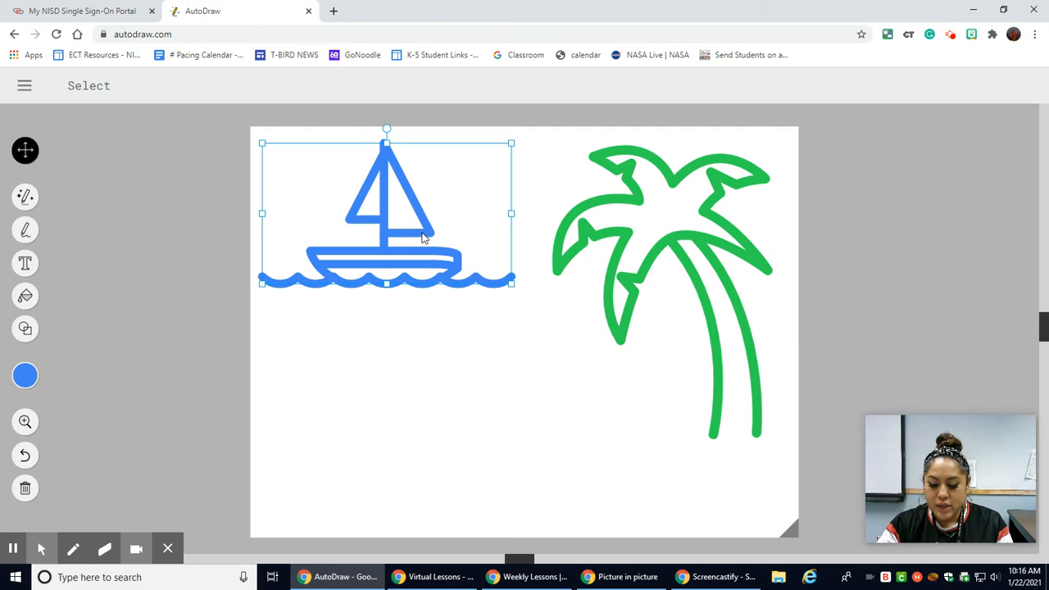
key("Delete")
left_click(590, 222)
key("Delete")
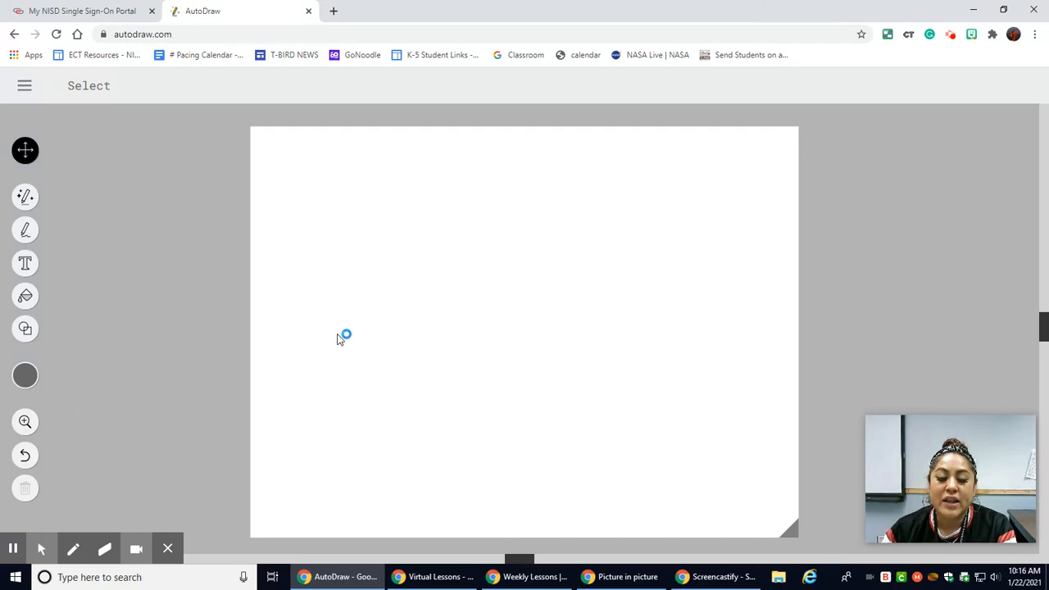
Sketch two wavy horizontal lines across the upper canvas with AutoDraw and replace them with the suggested scalloped wave drawing.
left_click(24, 197)
mouse_move(270, 225)
left_mouse_down()
mouse_move(305, 212)
mouse_move(365, 238)
mouse_move(416, 216)
mouse_move(473, 228)
mouse_move(777, 205)
left_mouse_up()
mouse_move(281, 275)
left_mouse_down()
mouse_move(350, 259)
mouse_move(468, 267)
mouse_move(621, 242)
mouse_move(731, 250)
left_mouse_up()
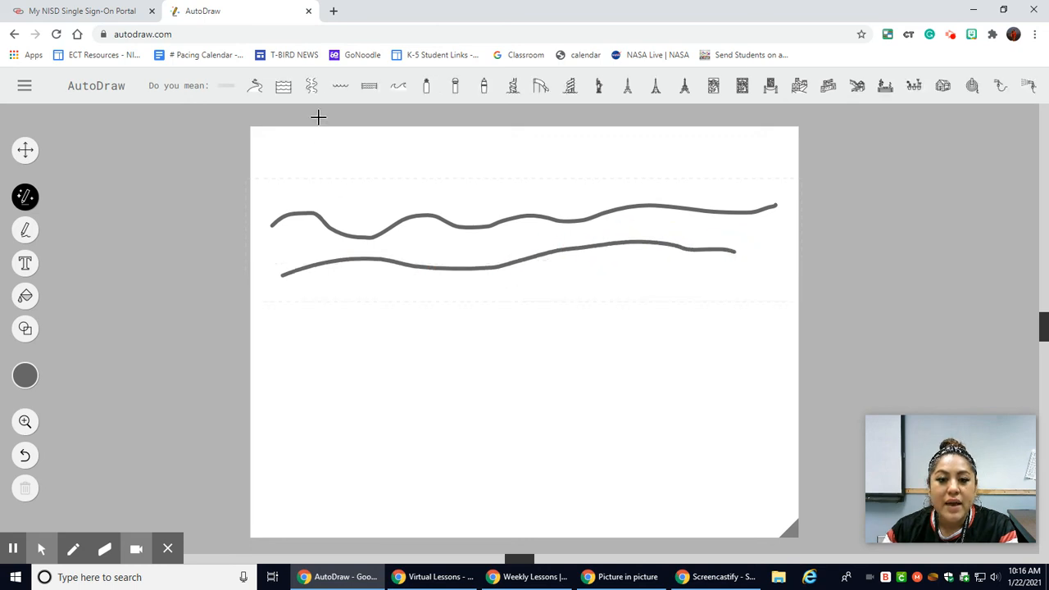
left_click(339, 88)
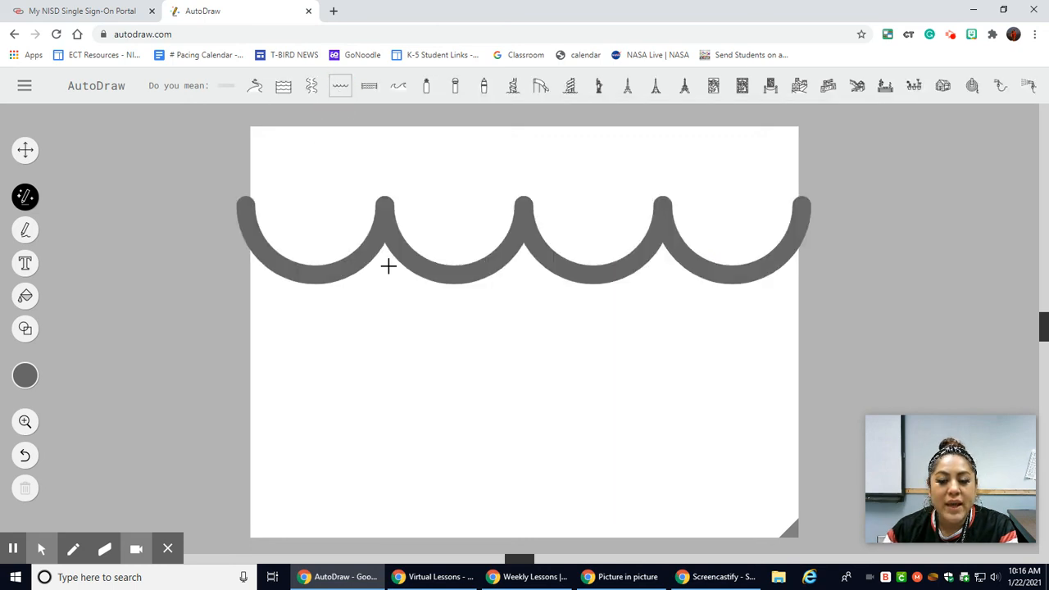
Set the drawing colour to blue and delete the scalloped wave from the canvas.
left_click(25, 377)
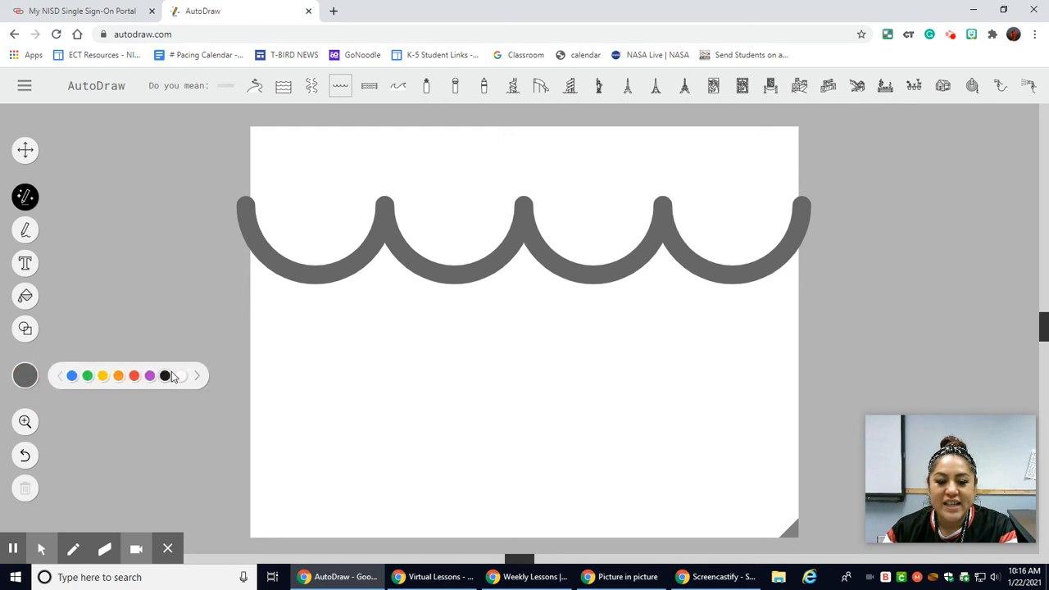
left_click(72, 375)
left_click(392, 259)
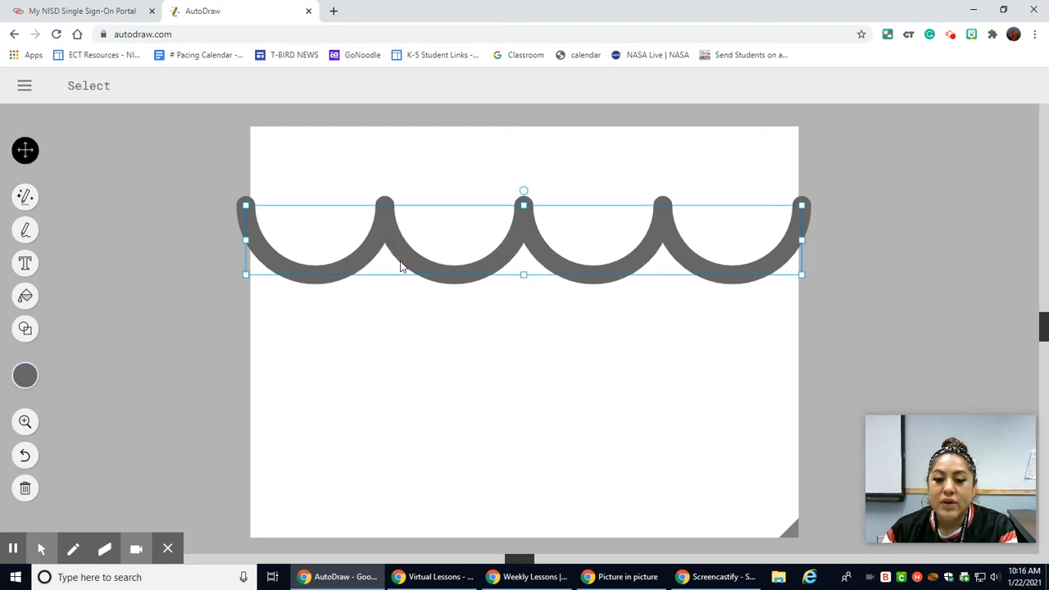
key("Delete")
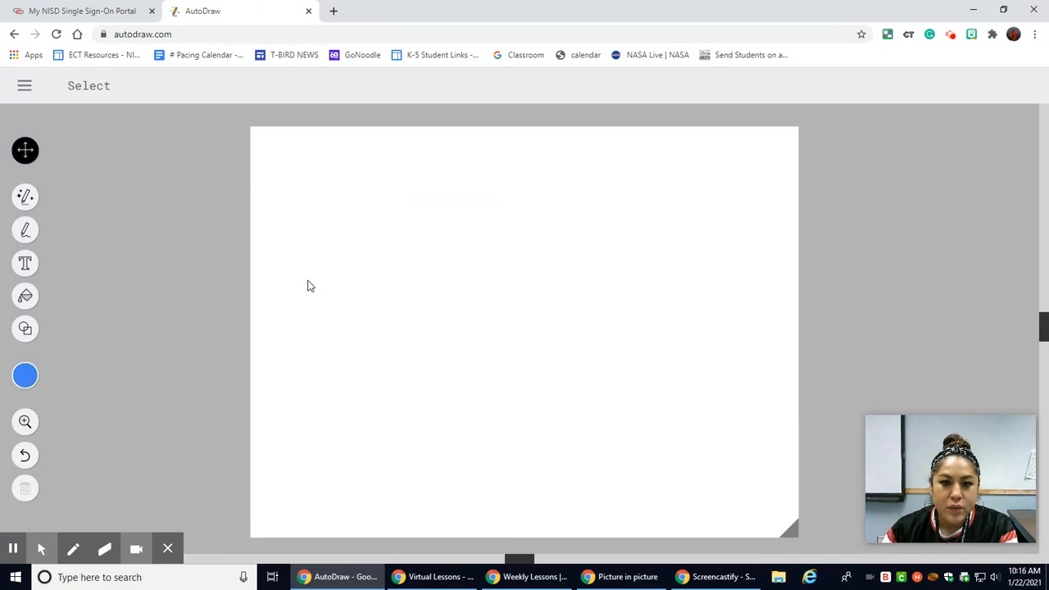
Sketch a castle with two towers, a connecting wall and an arched door using AutoDraw, and replace it with the suggested single-tower castle with a flag.
left_click(24, 197)
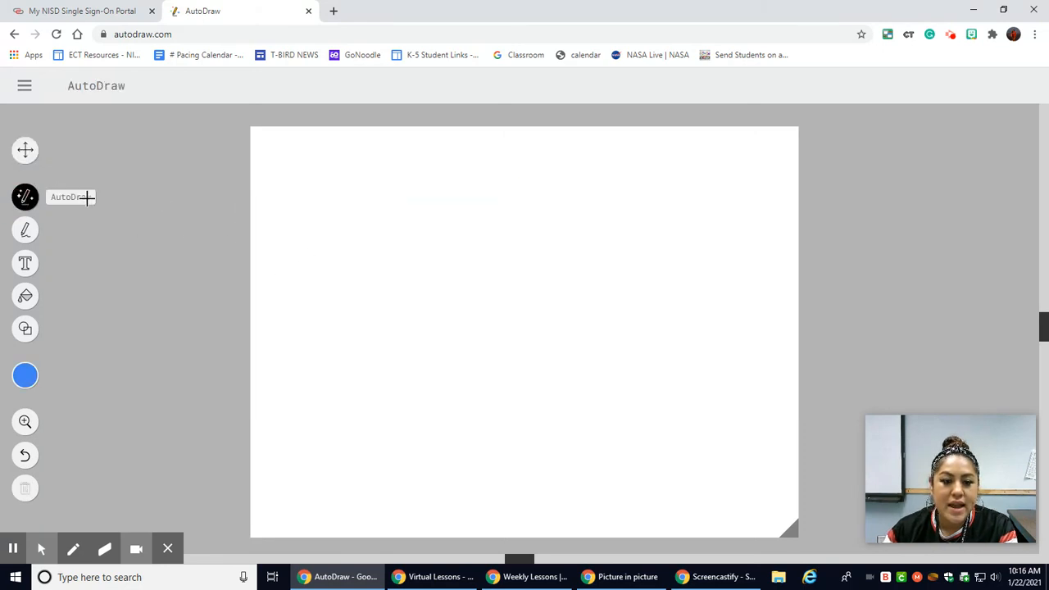
mouse_move(385, 199)
left_mouse_down()
mouse_move(385, 373)
mouse_move(438, 373)
mouse_move(448, 359)
mouse_move(439, 170)
mouse_move(380, 171)
mouse_move(382, 209)
left_mouse_up()
mouse_move(444, 199)
left_mouse_down()
mouse_move(610, 198)
mouse_move(642, 214)
mouse_move(640, 357)
mouse_move(459, 376)
left_mouse_up()
mouse_move(642, 215)
left_mouse_down()
mouse_move(647, 161)
mouse_move(677, 148)
mouse_move(705, 179)
mouse_move(714, 372)
mouse_move(650, 376)
left_mouse_up()
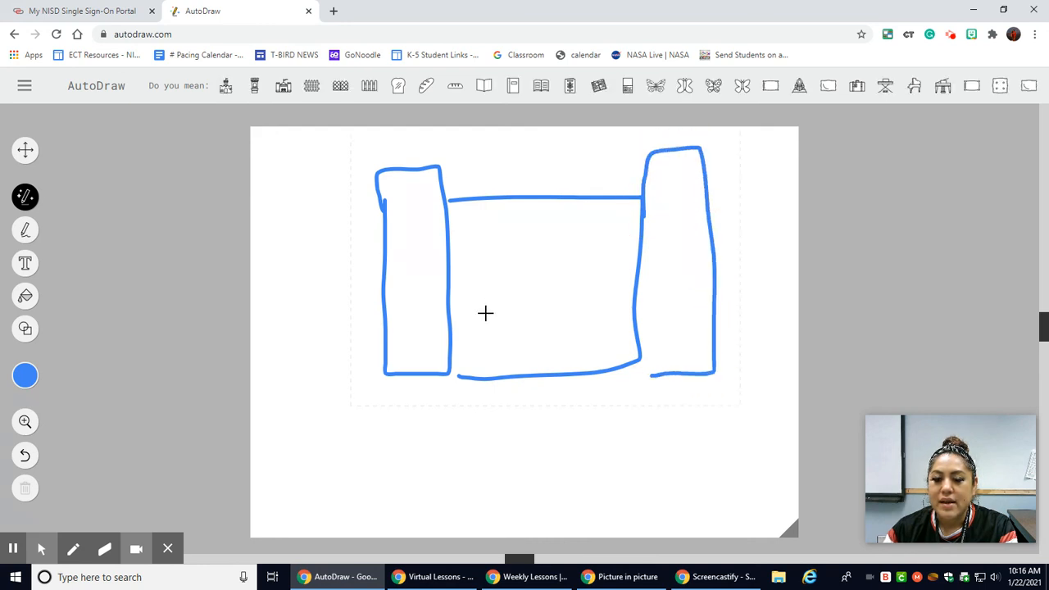
mouse_move(496, 376)
left_mouse_down()
mouse_move(495, 321)
mouse_move(525, 288)
mouse_move(565, 307)
mouse_move(578, 376)
left_mouse_up()
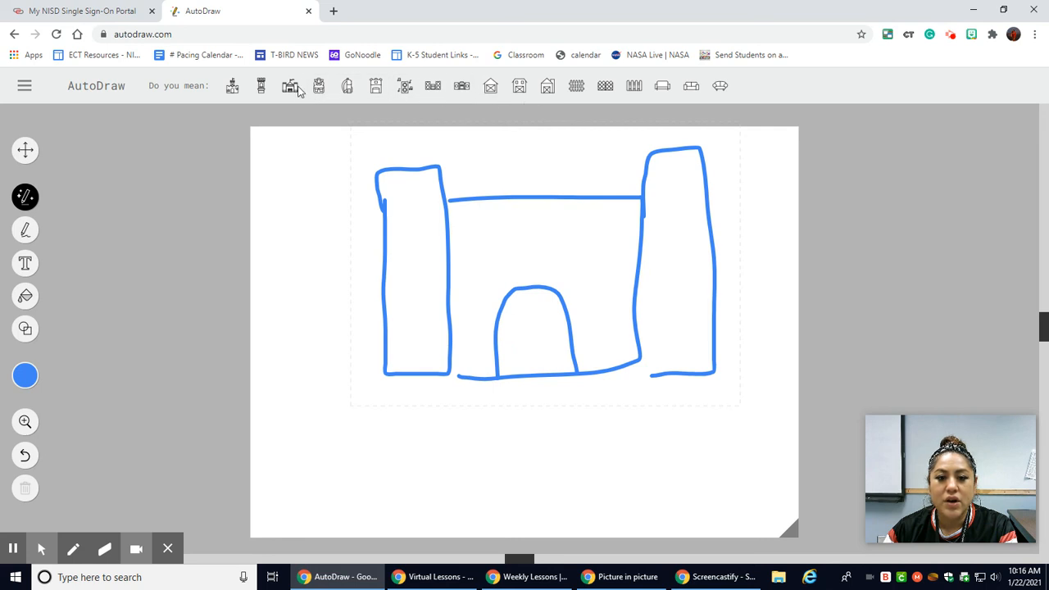
left_click(231, 85)
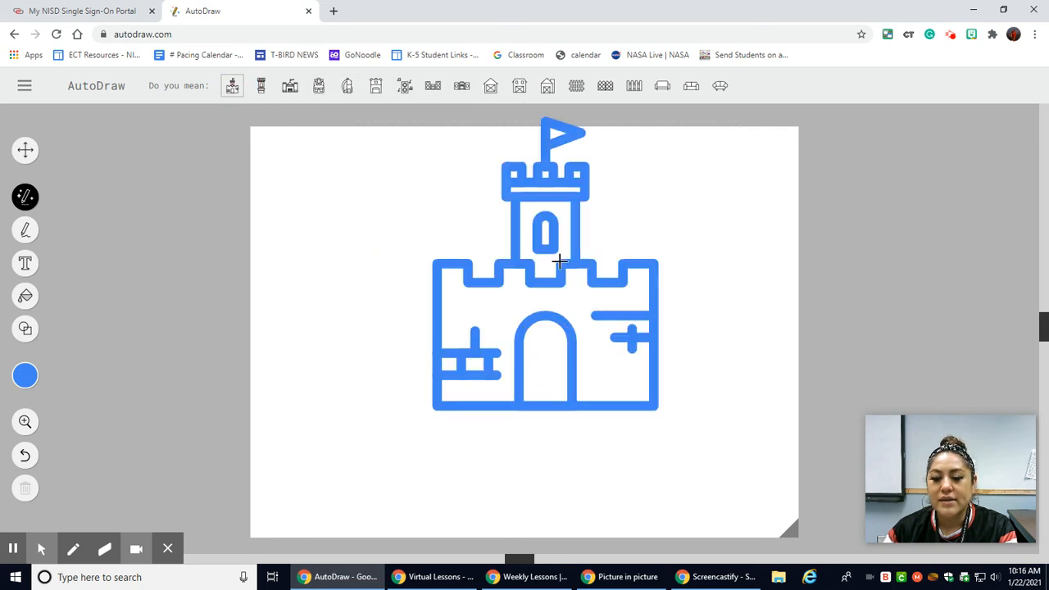
Move the castle down with the Select tool so its flag fits inside the canvas, and deselect it.
left_click(24, 149)
left_click_drag(537, 249, 529, 306)
left_click(707, 254)
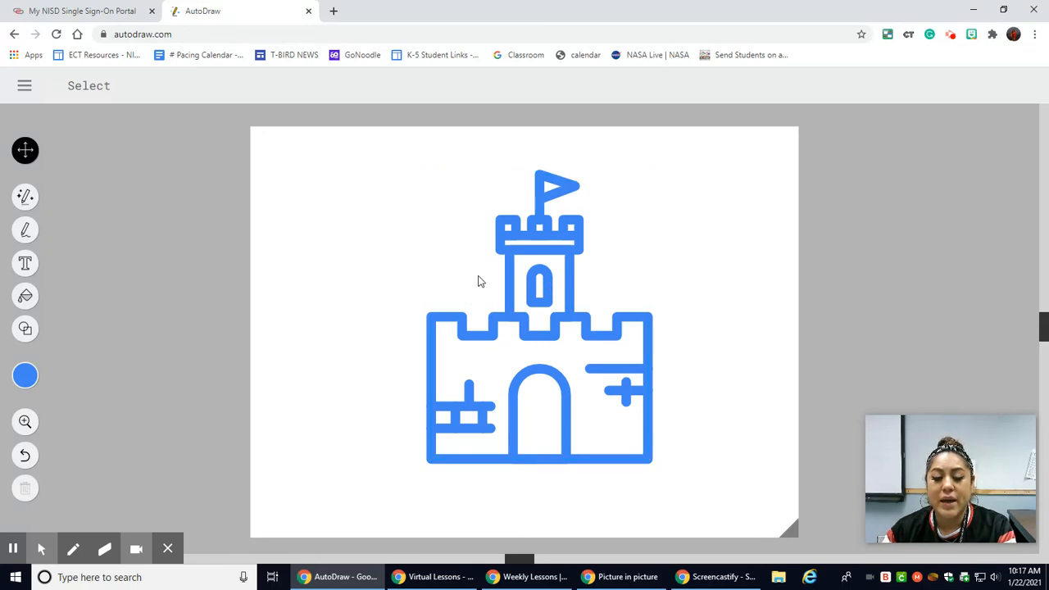
Open the options for starting over, downloading or sharing the drawing.
left_click(25, 86)
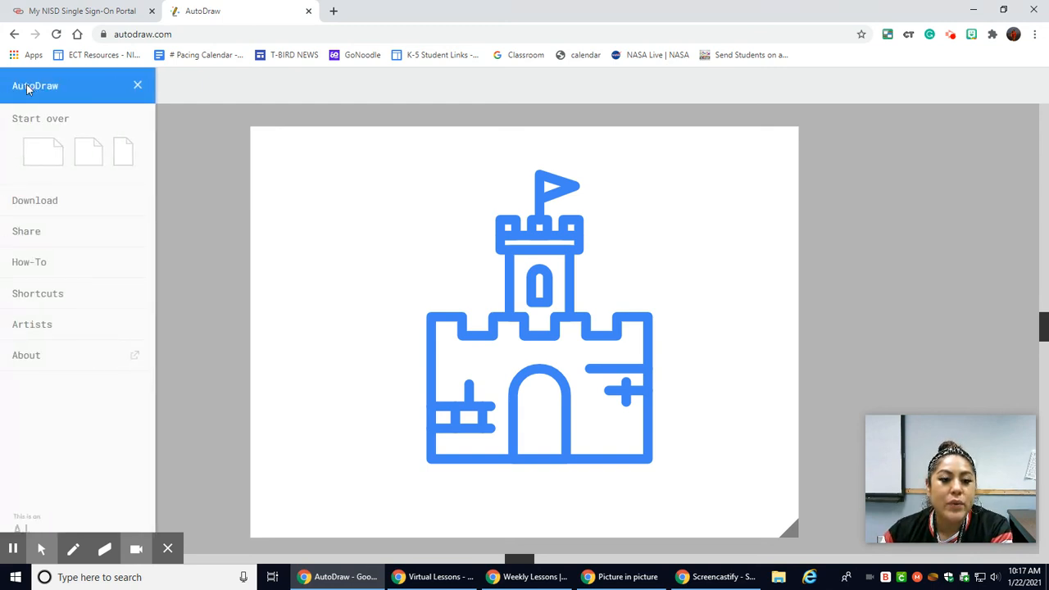